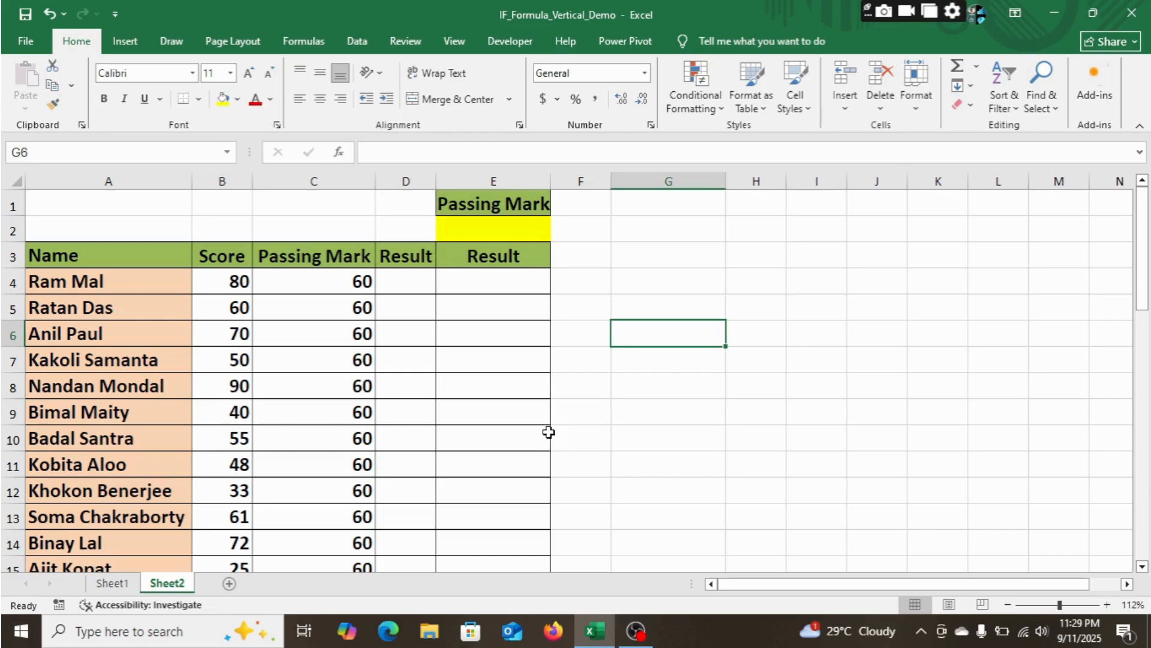
Step: Enter the formula =IF(B4>=C4,"Pass","Fail") in cell D4 to compare the score with the passing mark
click(402, 284)
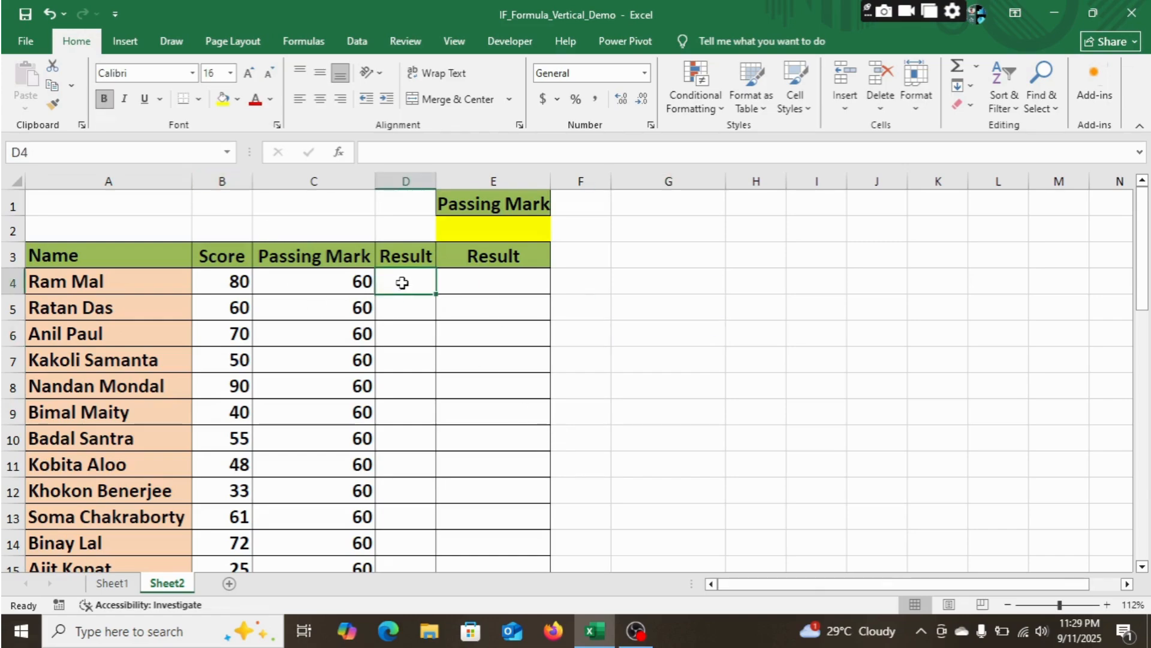
text(=)
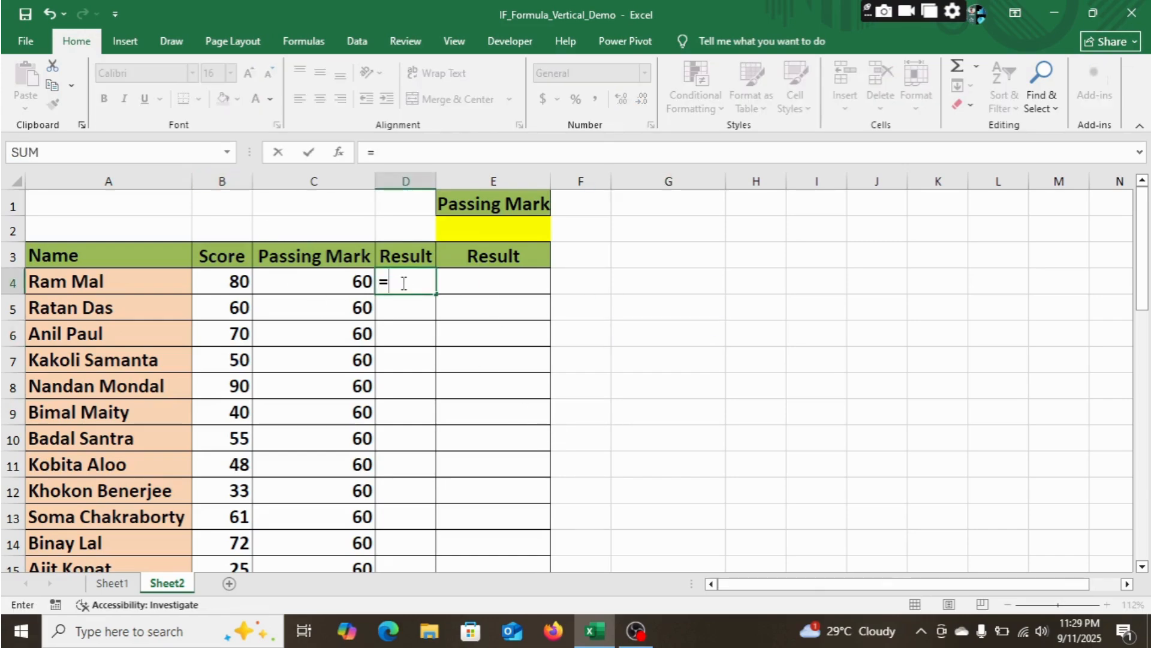
text(If)
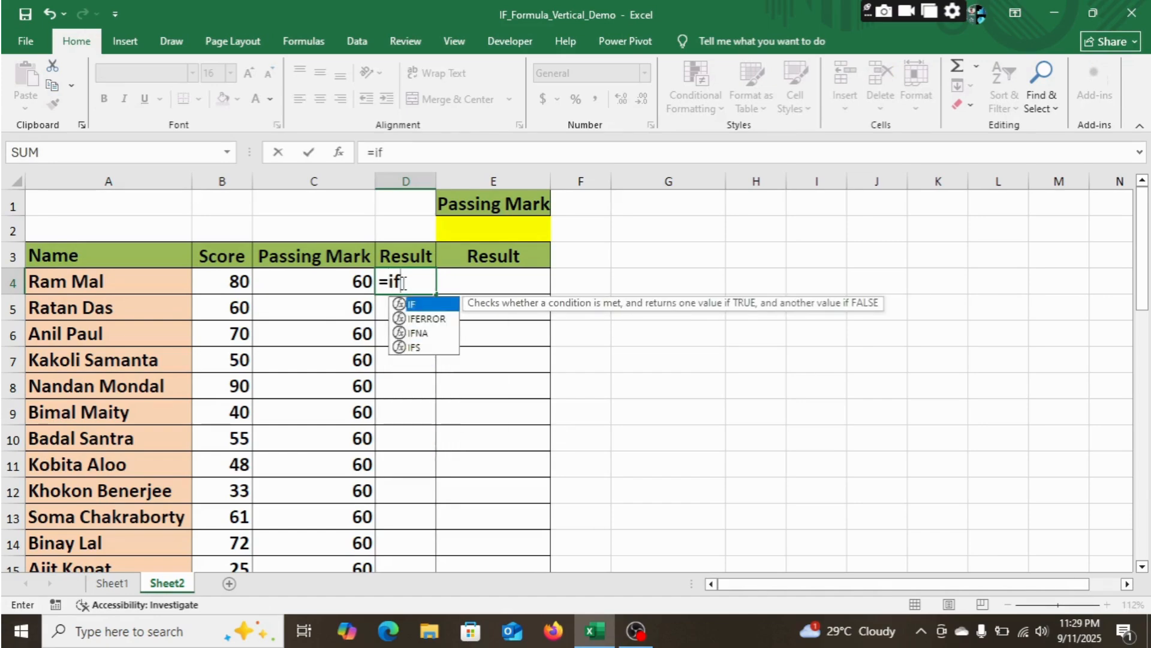
key(Tab)
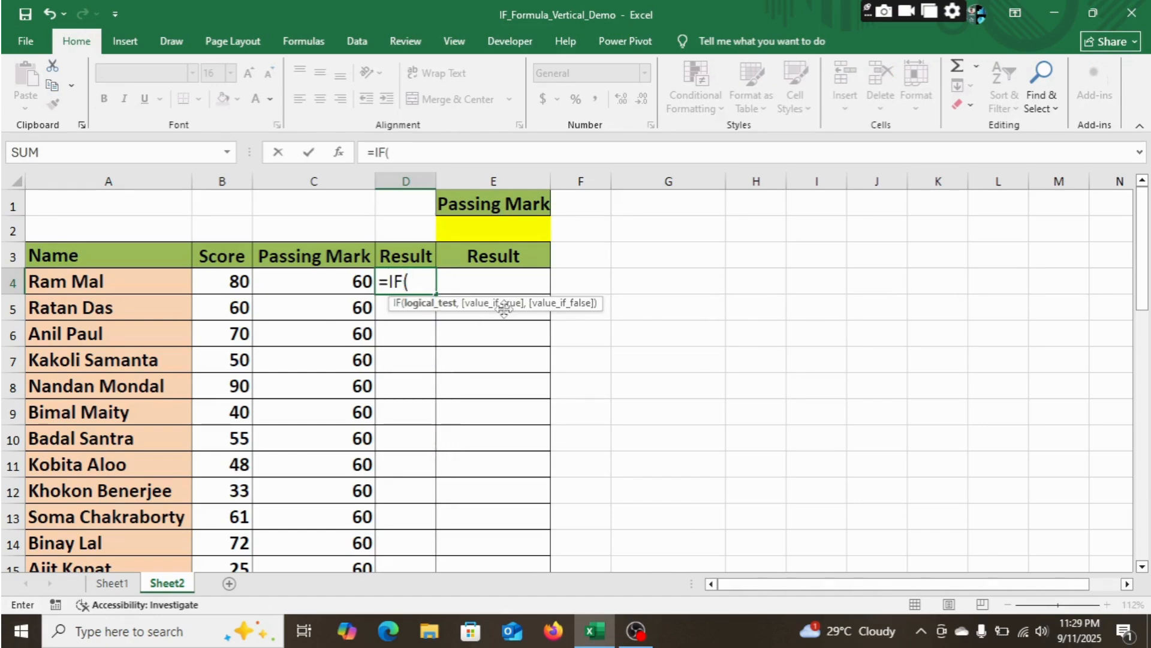
drag(504, 303, 667, 234)
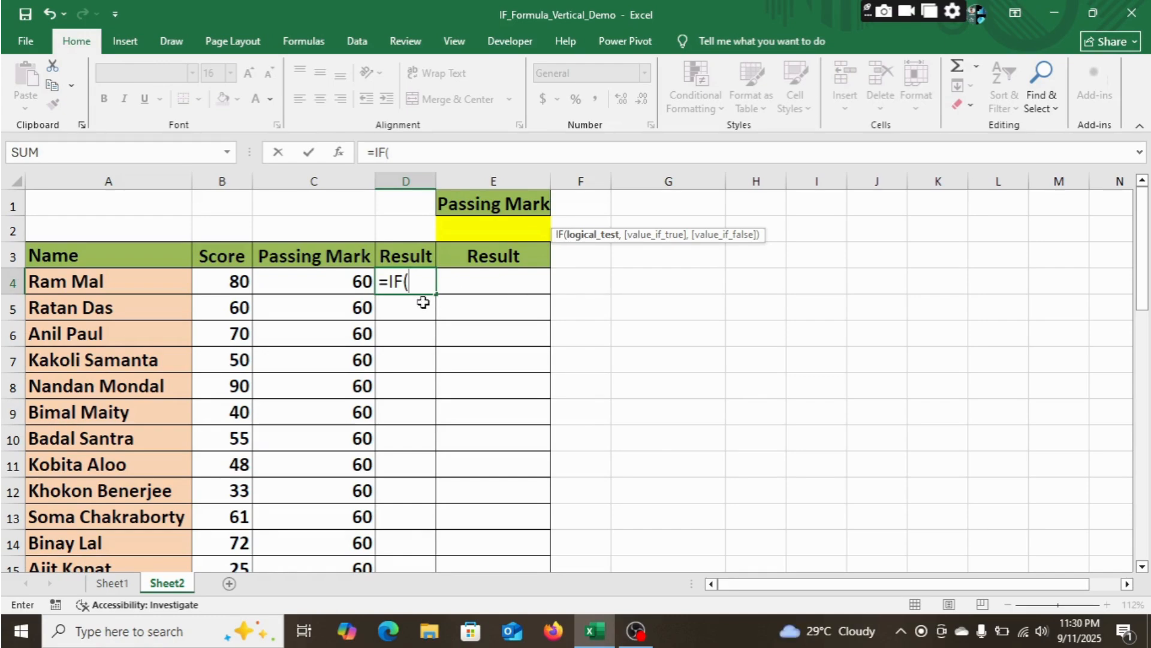
click(222, 281)
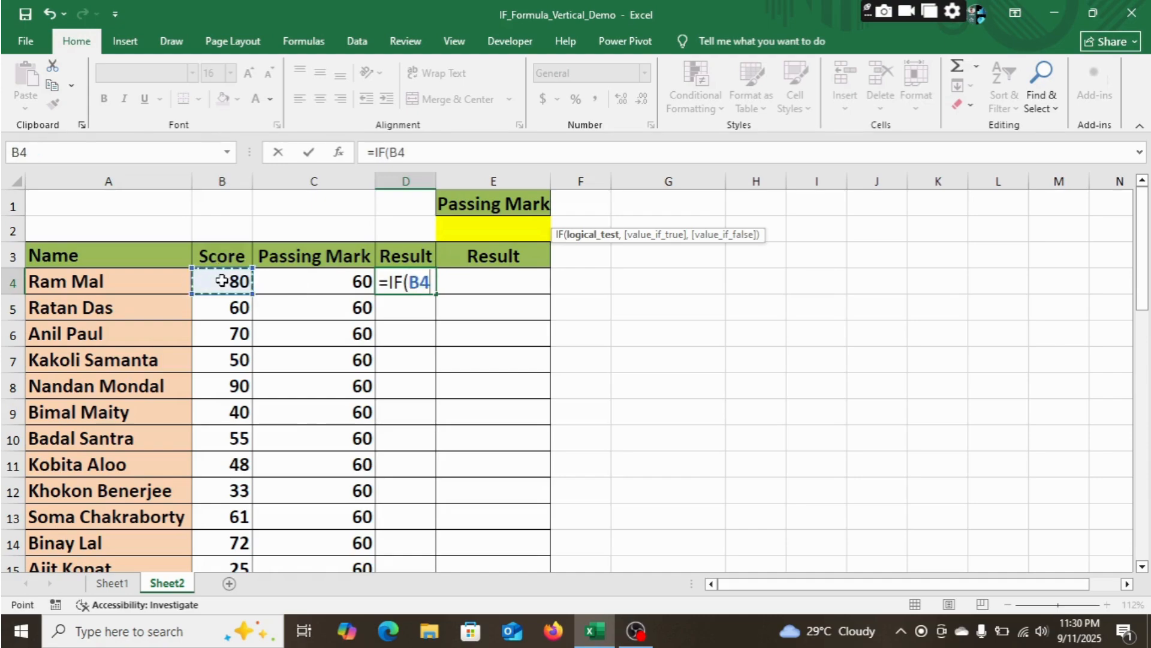
text(>=)
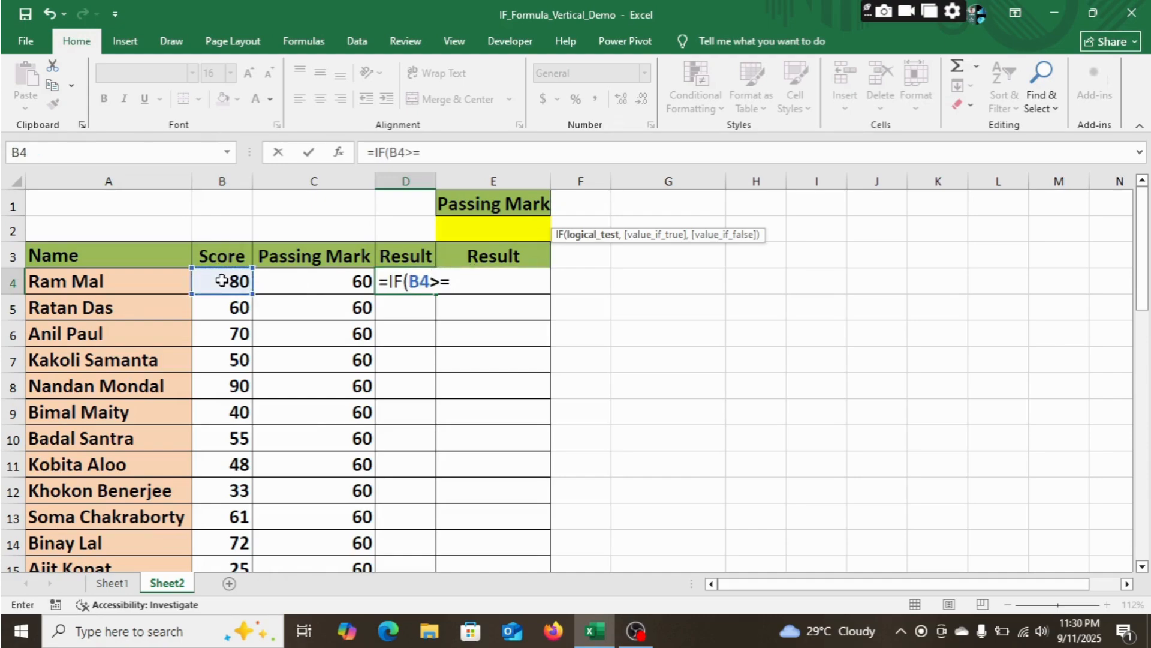
click(337, 285)
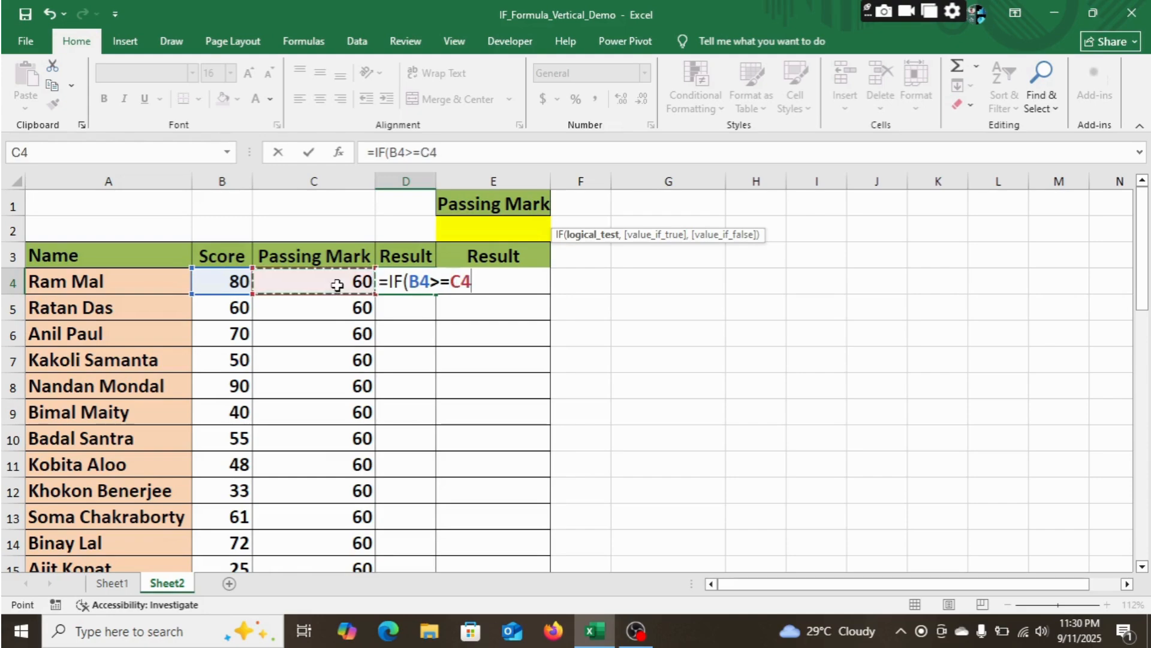
text(,)
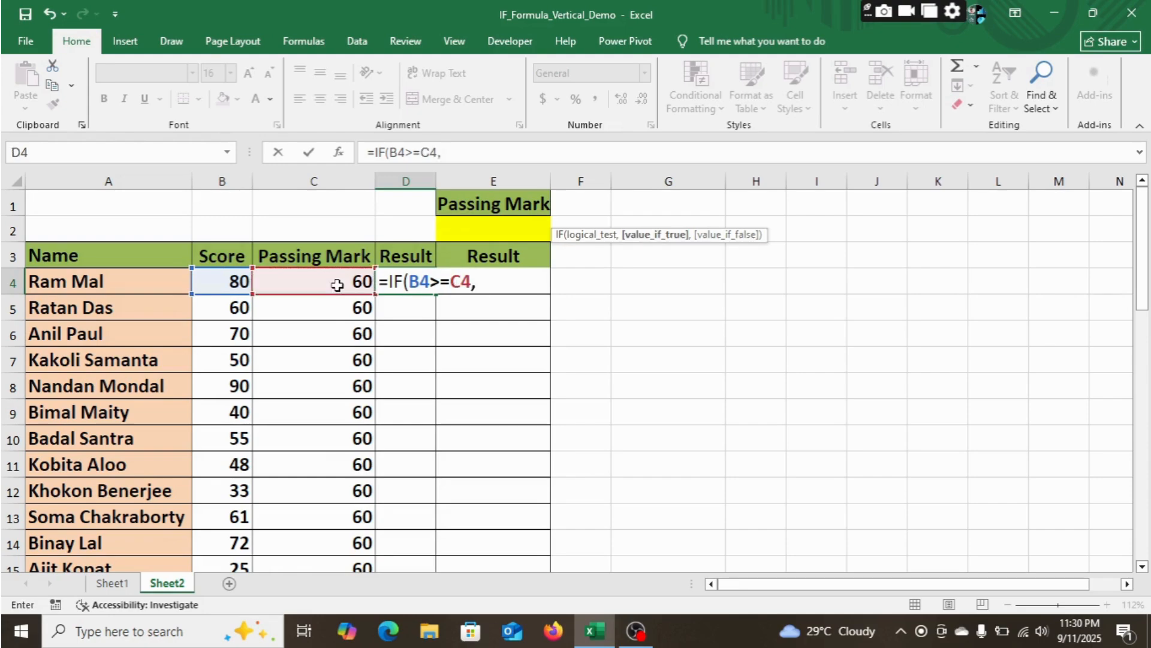
text("Pas)
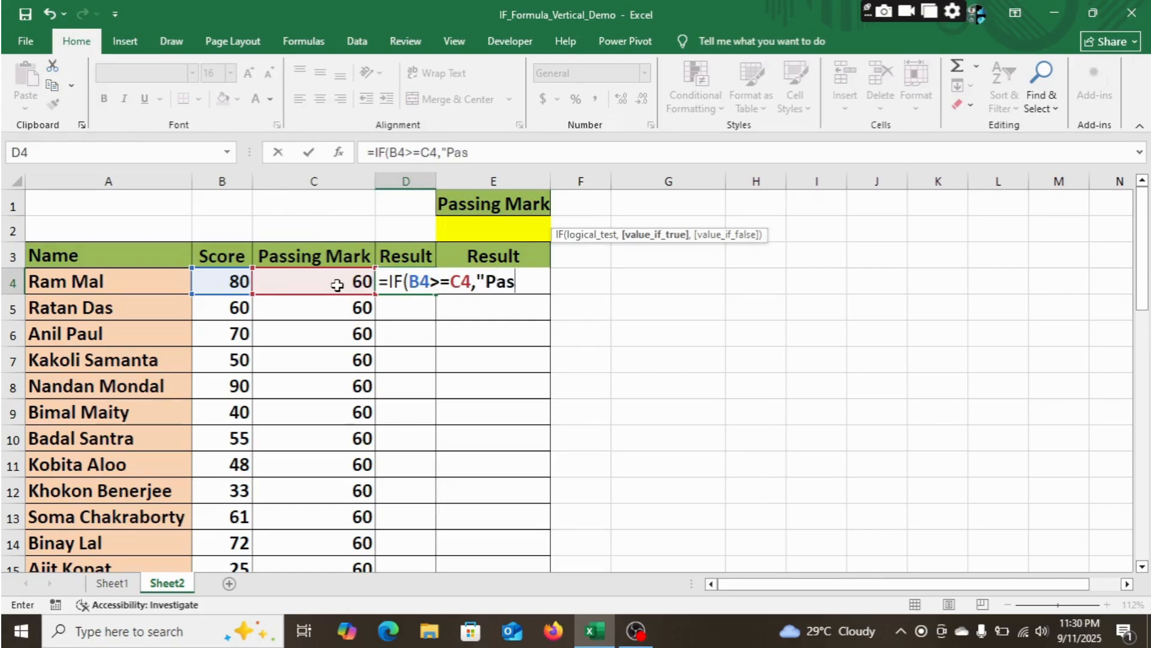
text(s",)
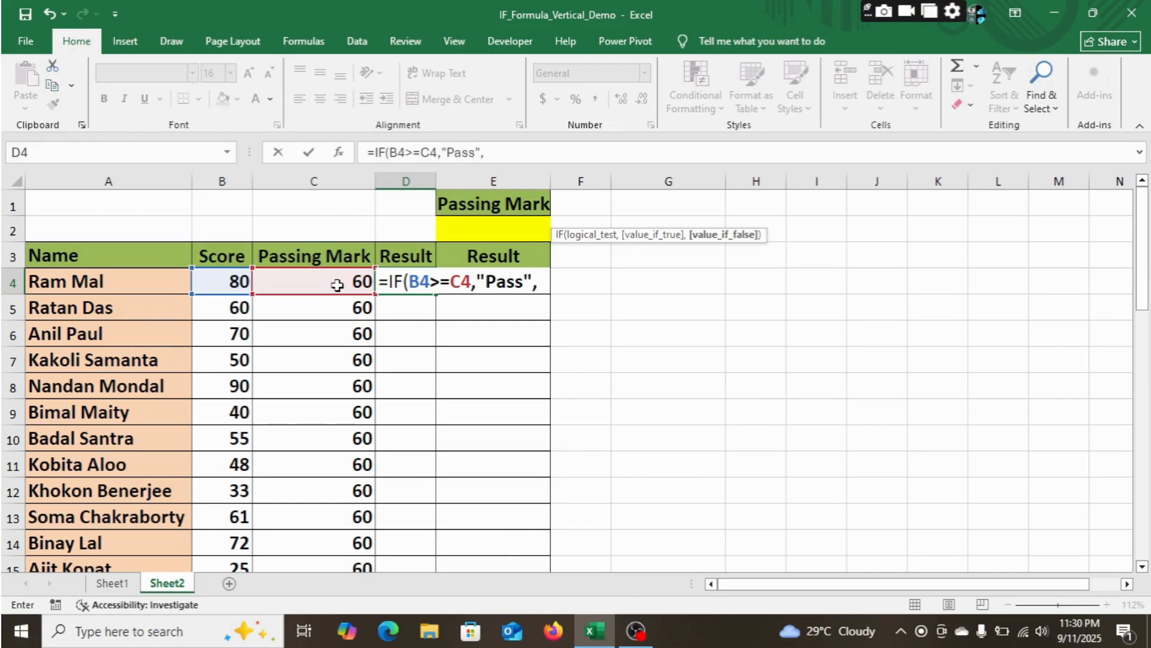
text("Fail)
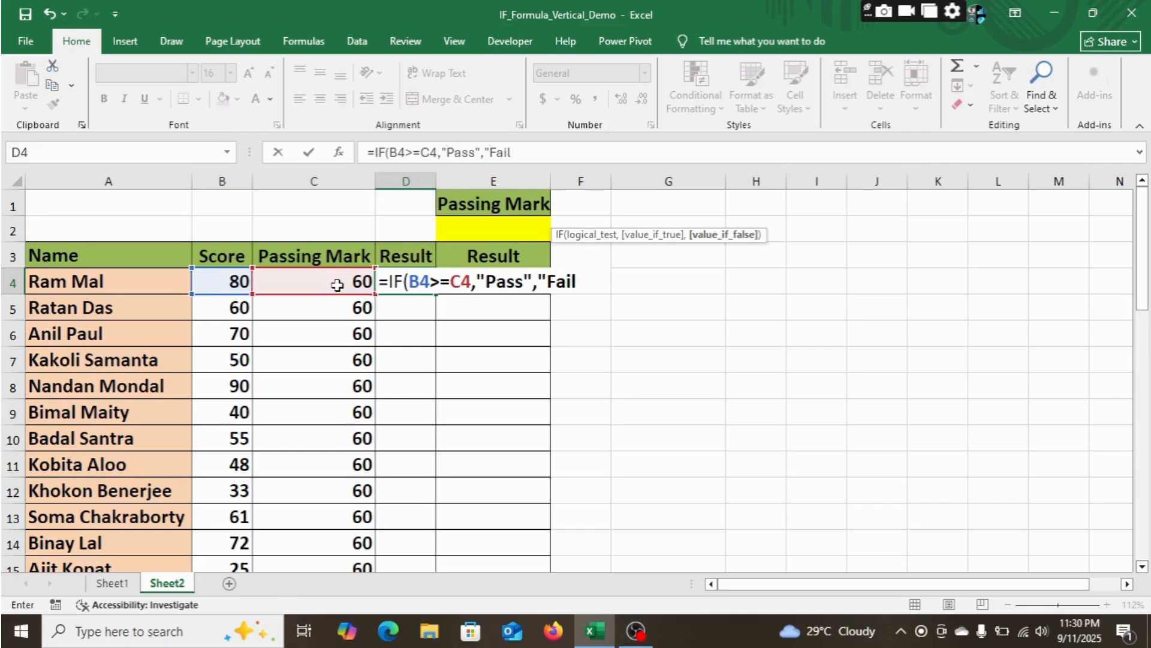
text("))
key(Return)
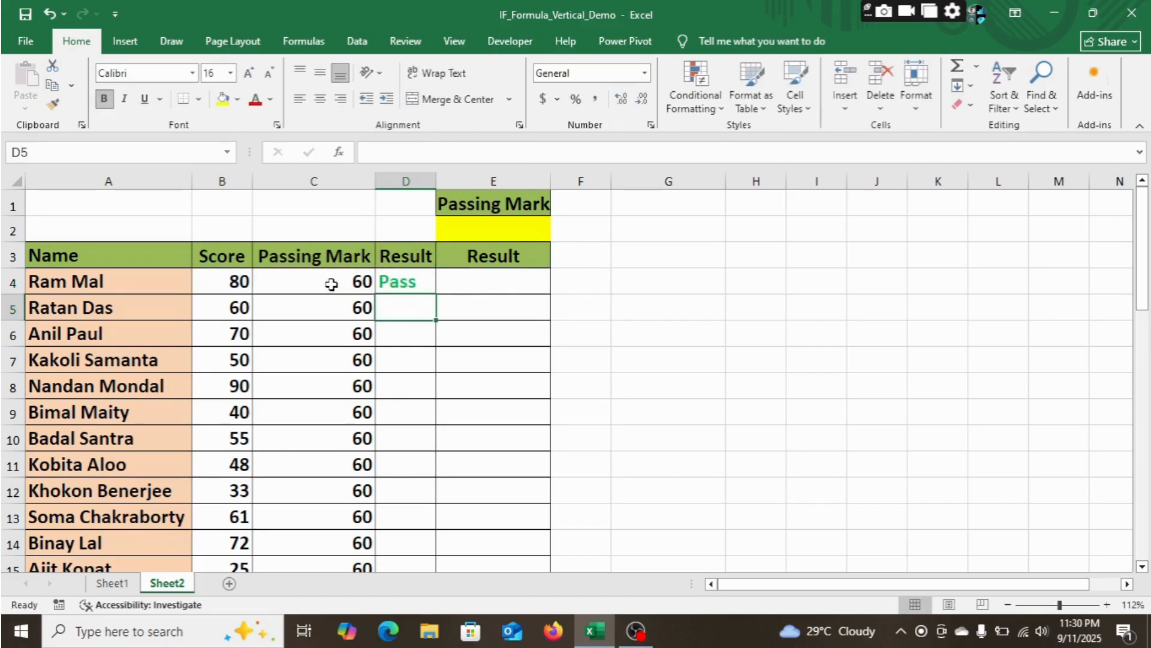
Step: Fill the formula in D4 down the Result column through D15
click(412, 274)
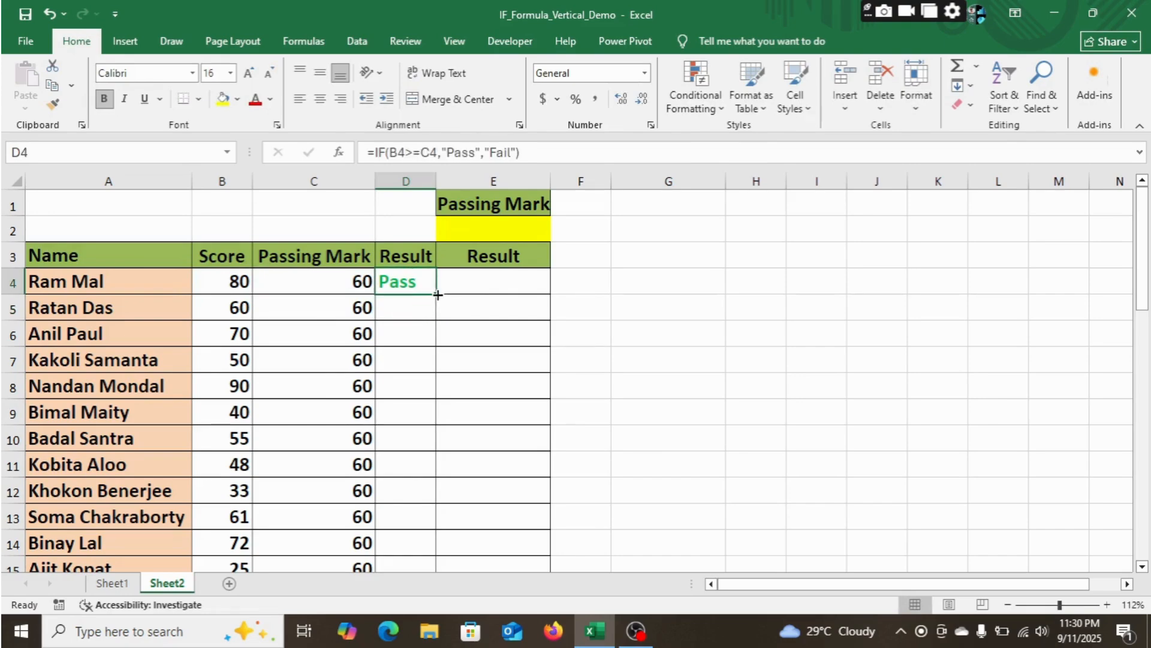
drag(436, 294, 411, 520)
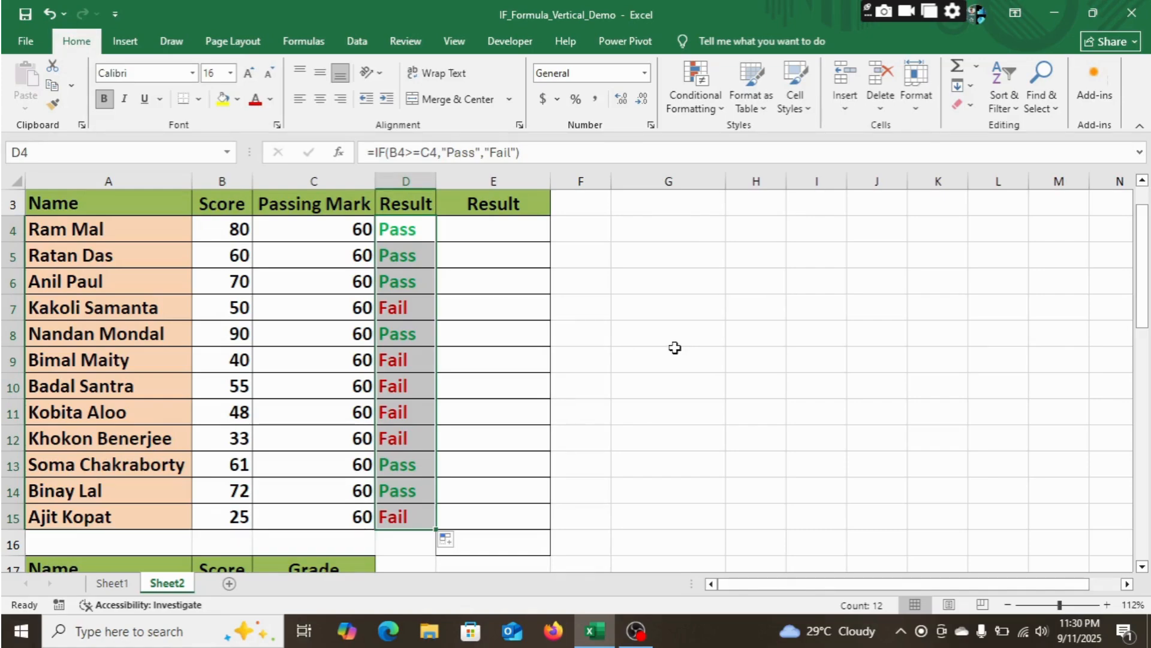
click(659, 304)
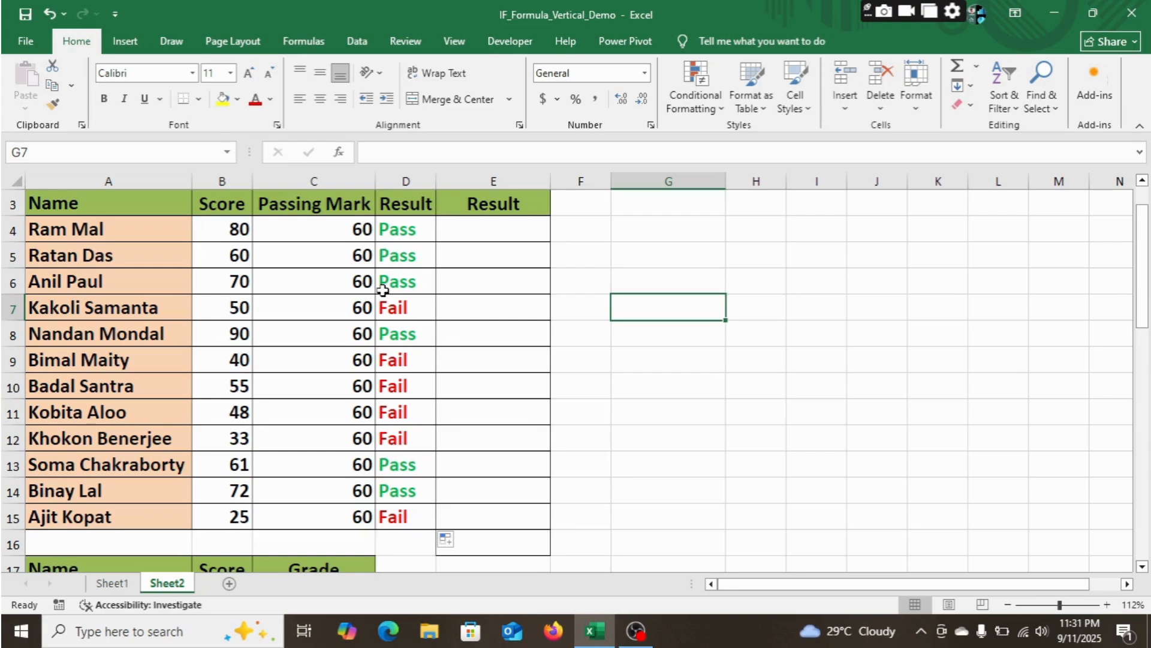
Step: Enter 40 as the passing mark in the yellow cell E2
scroll(453, 349, up, 1)
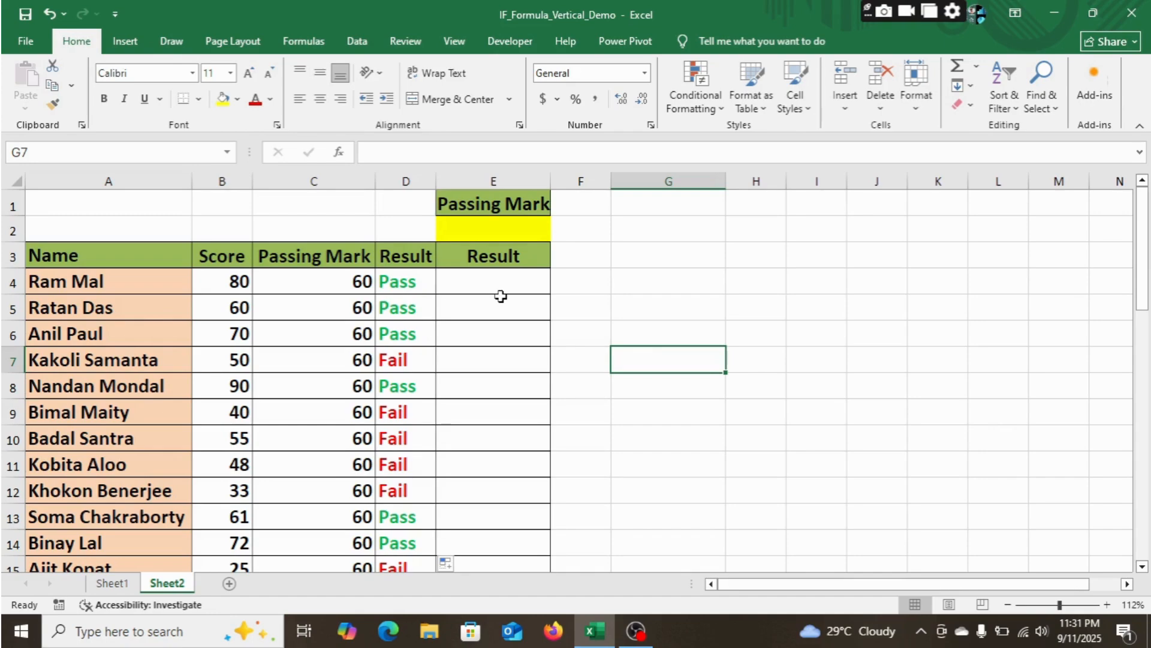
click(502, 231)
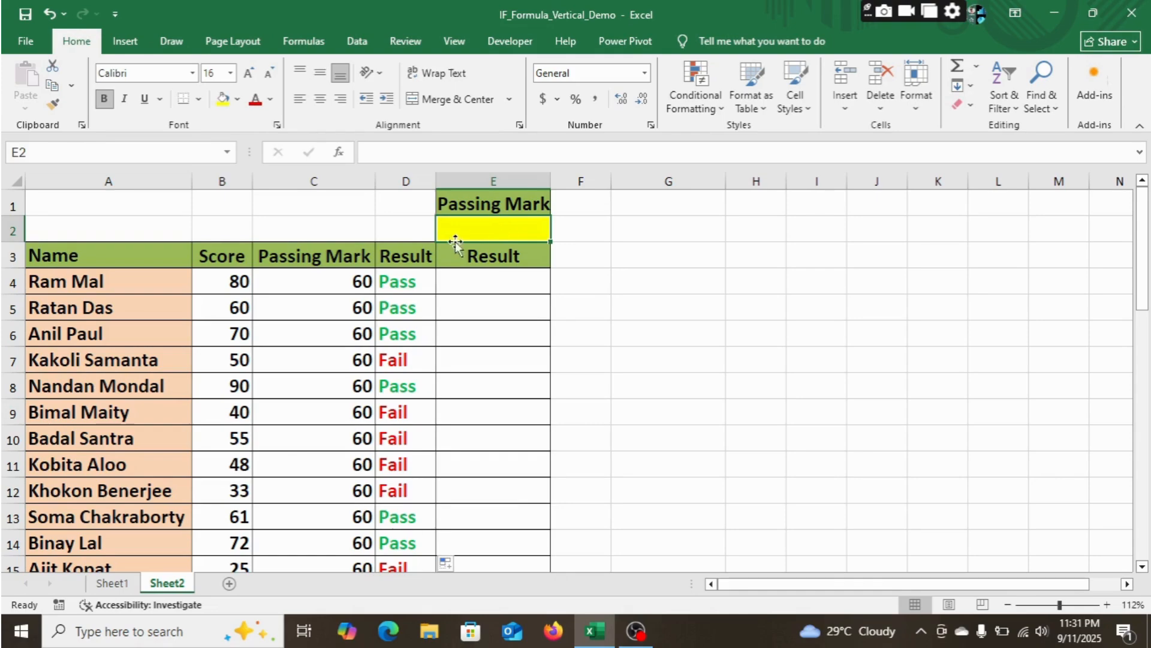
text(40)
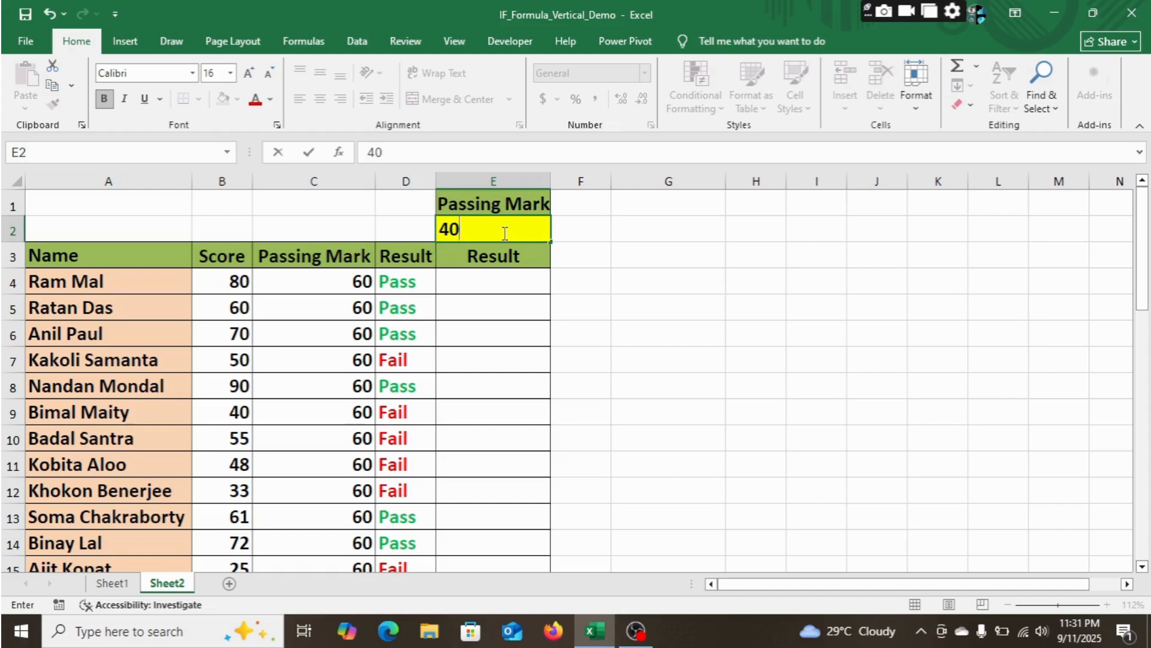
key(Return)
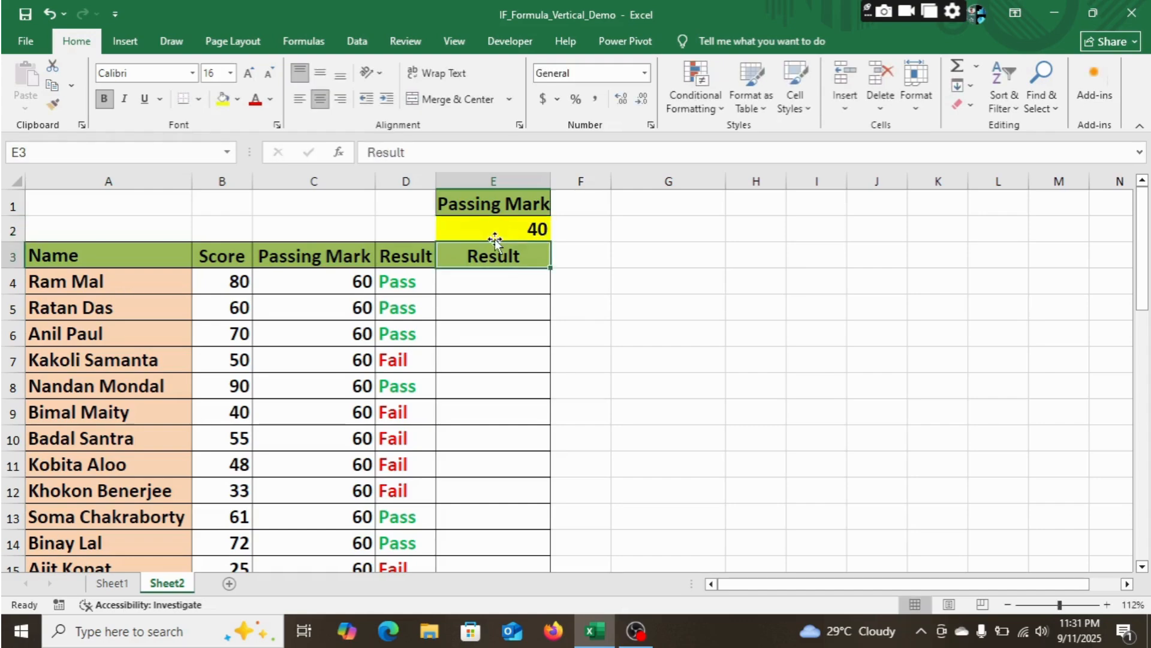
Step: Enter the formula =IF(B4>=$E$2,"Pass","Fail") in cell E4, with an absolute reference to the passing mark
click(480, 283)
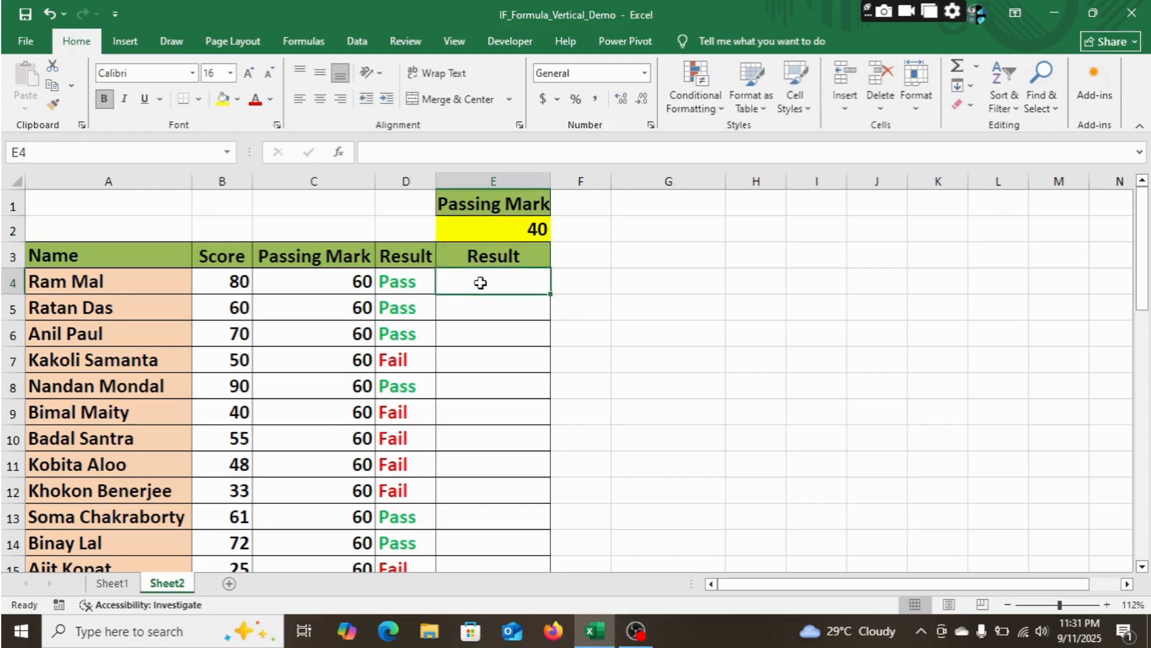
text(=if)
key(Tab)
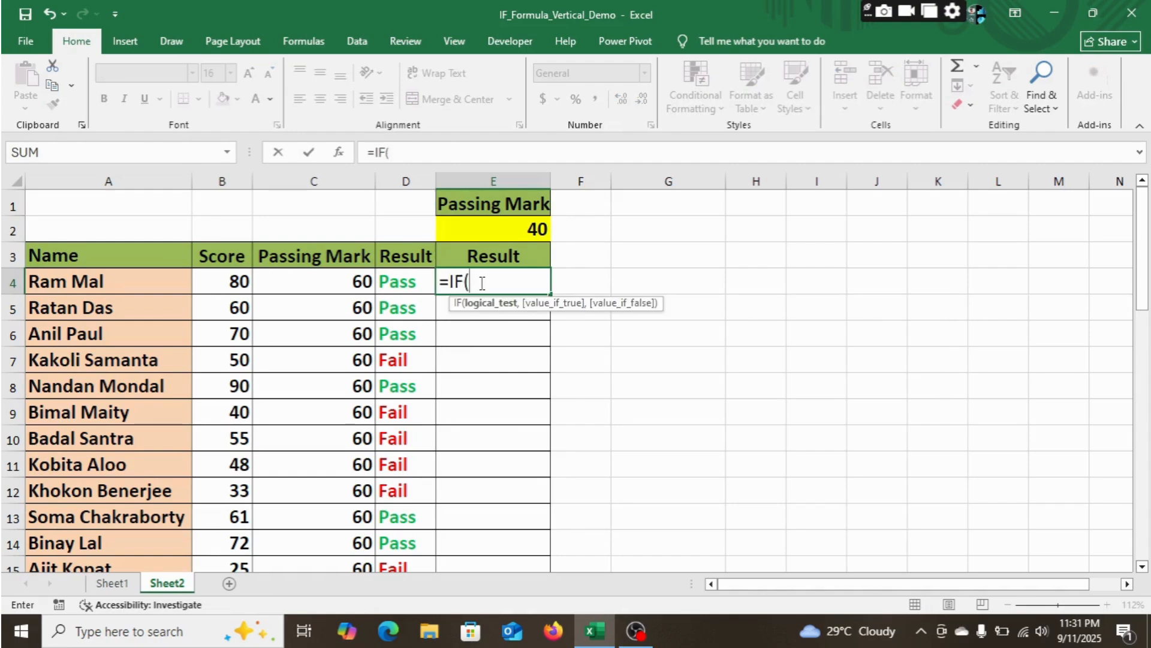
click(227, 282)
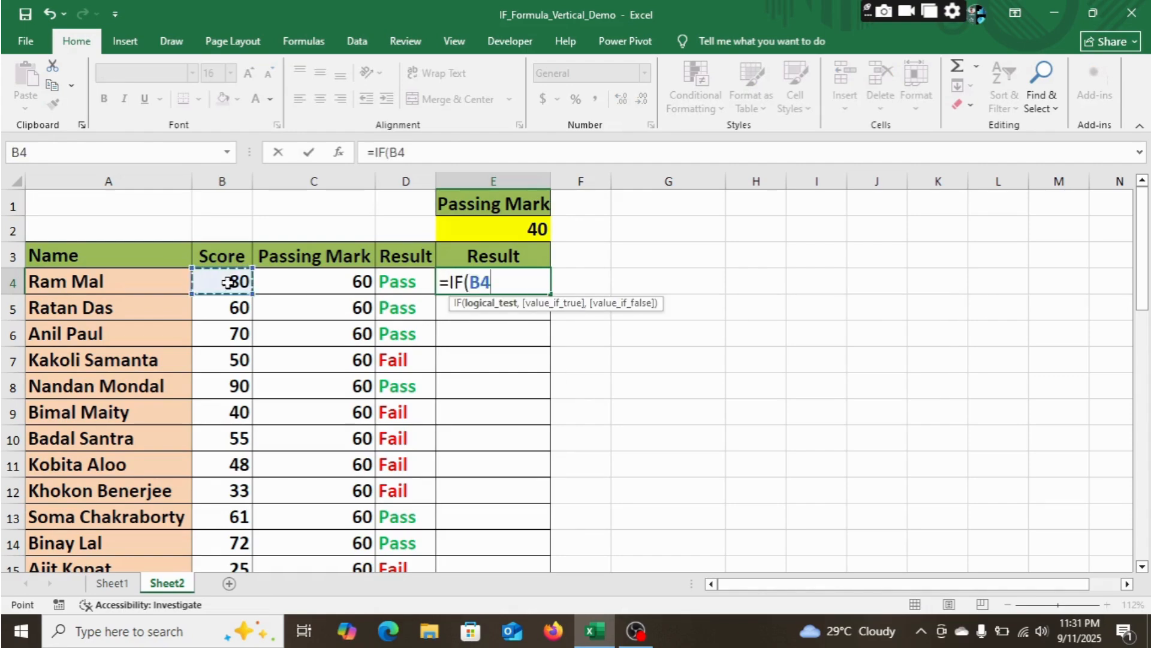
text(>=)
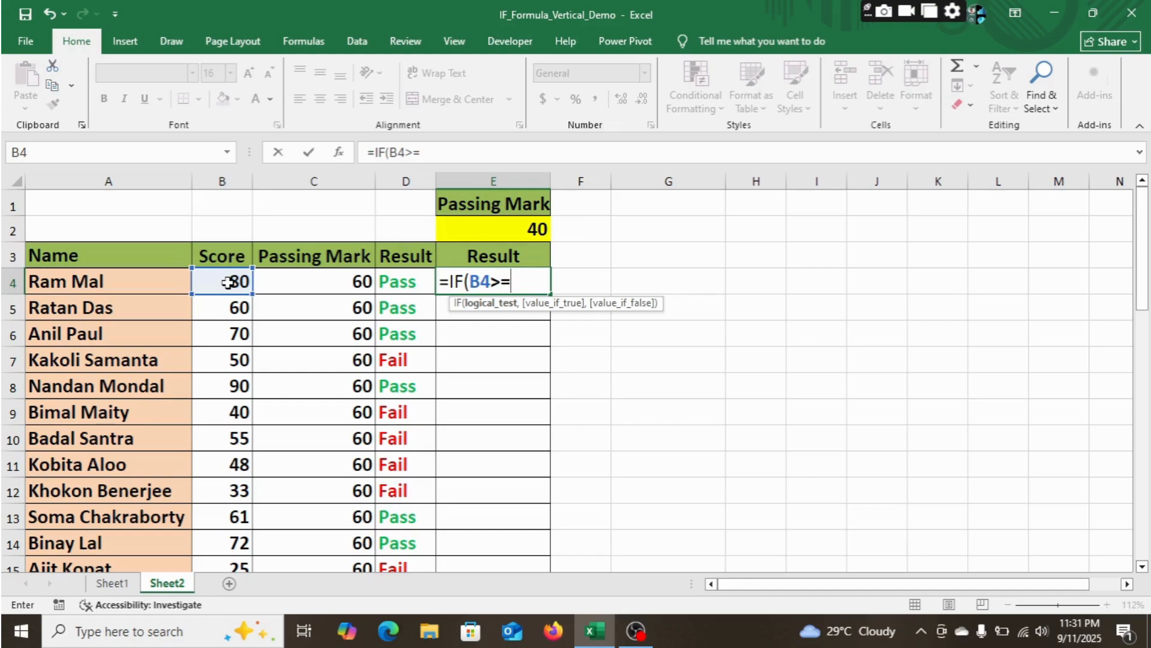
click(505, 228)
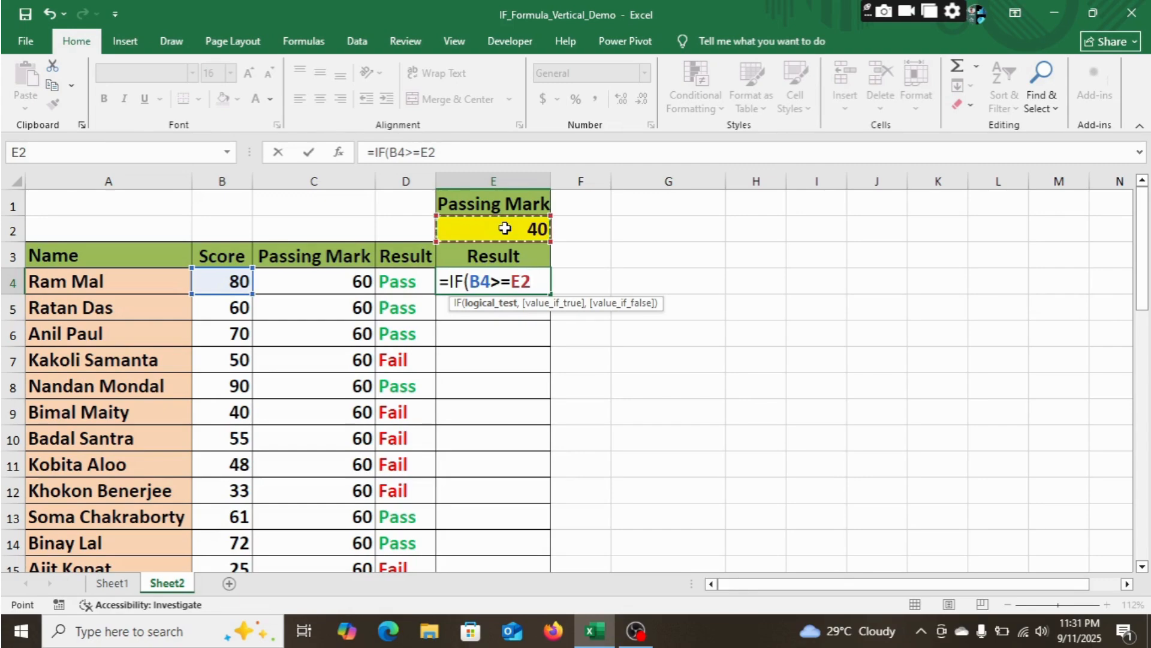
key(F4)
text(,)
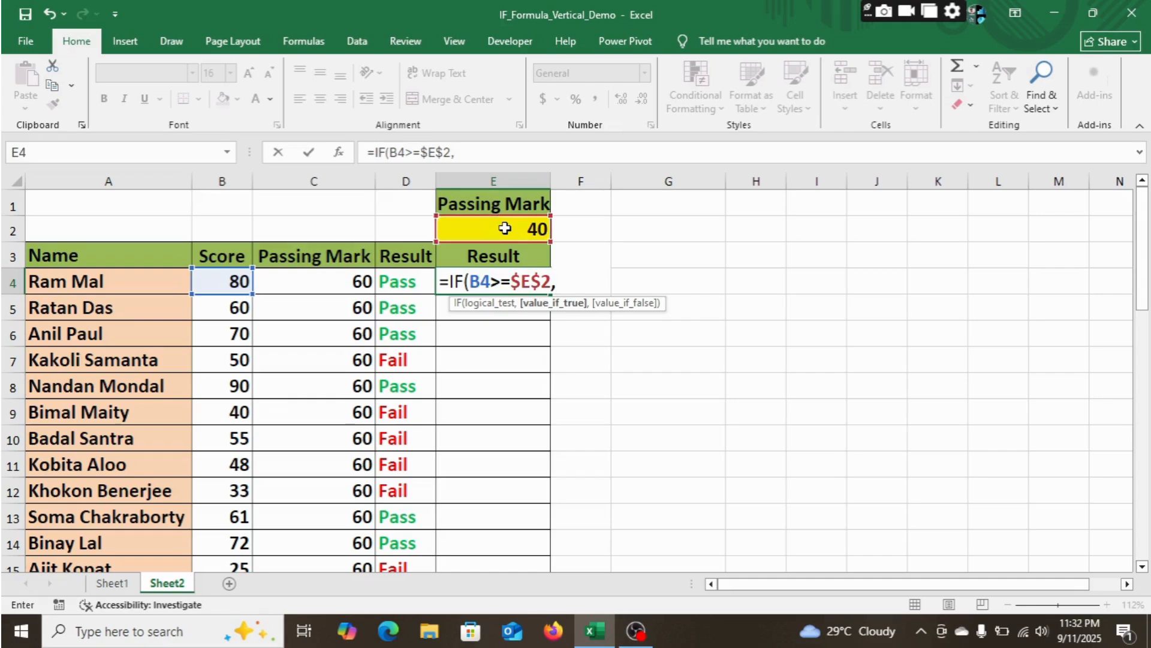
text("Pass")
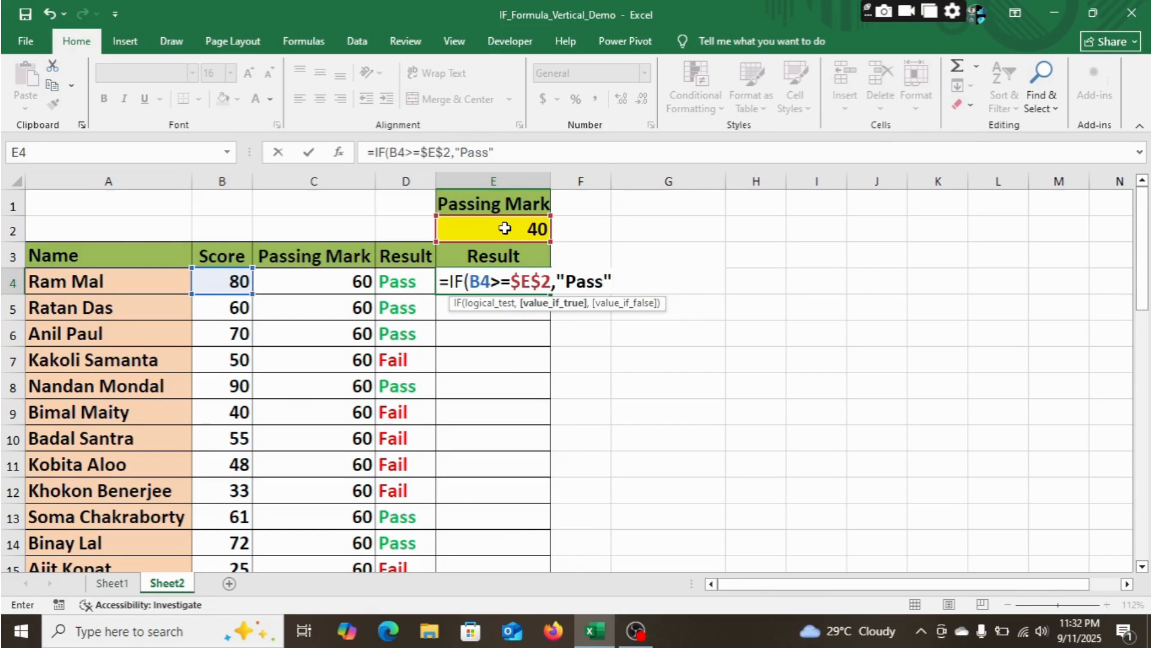
text(,)
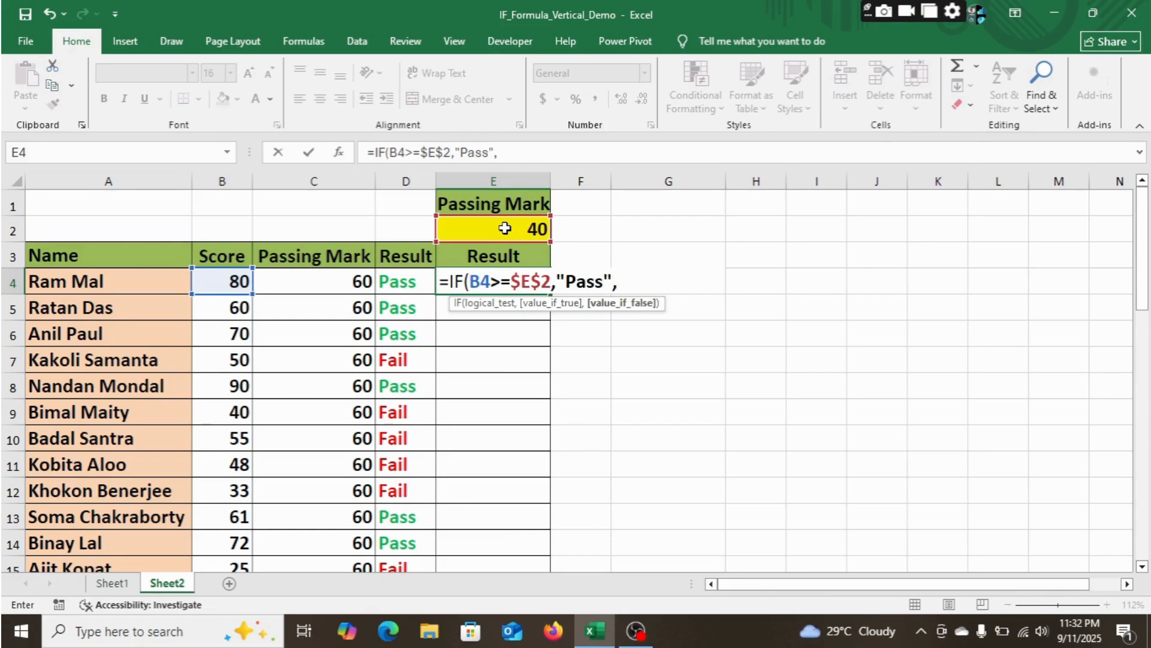
text(")
text(Fail"))
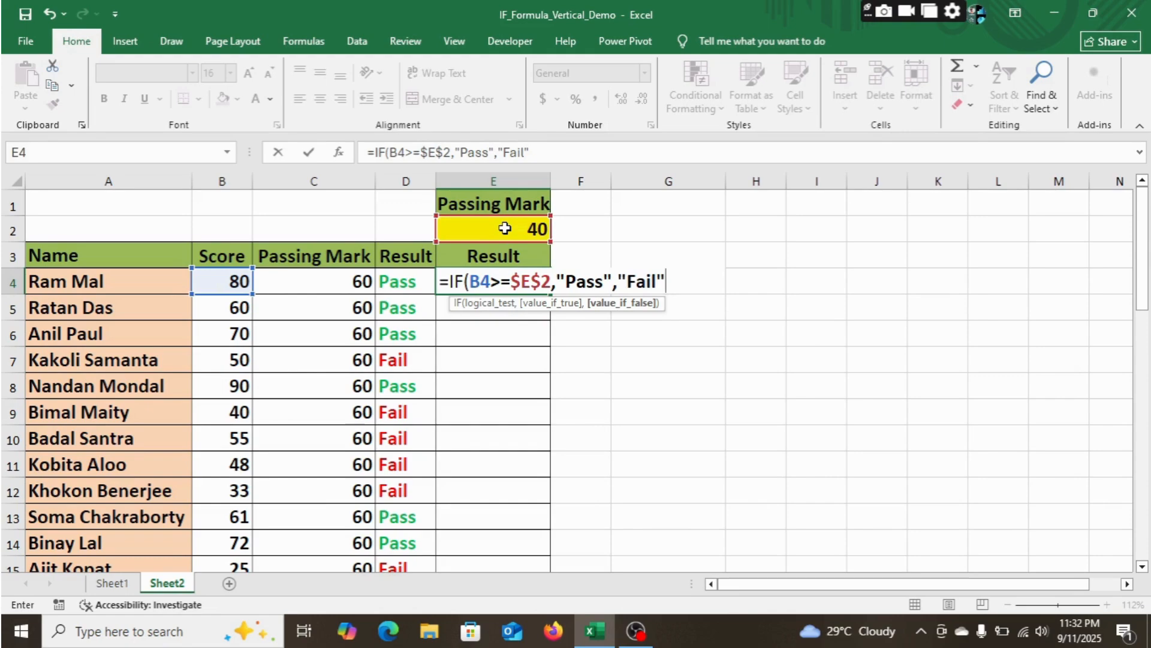
key(Return)
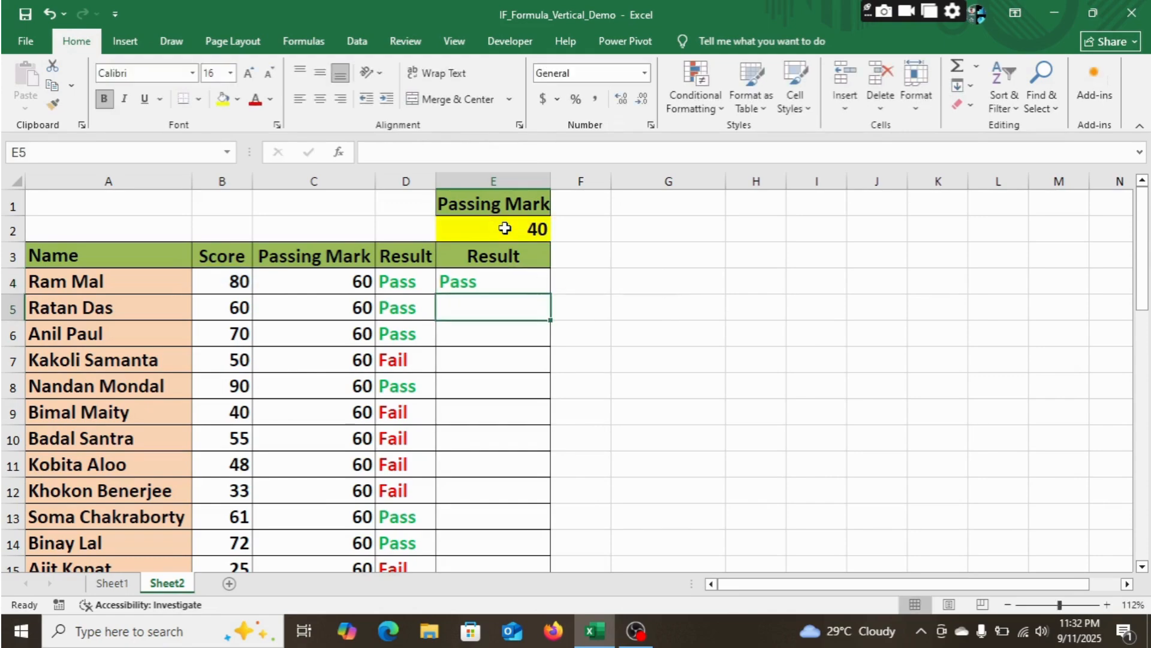
Step: Fill the formula in E4 down the second Result column through E15
click(496, 281)
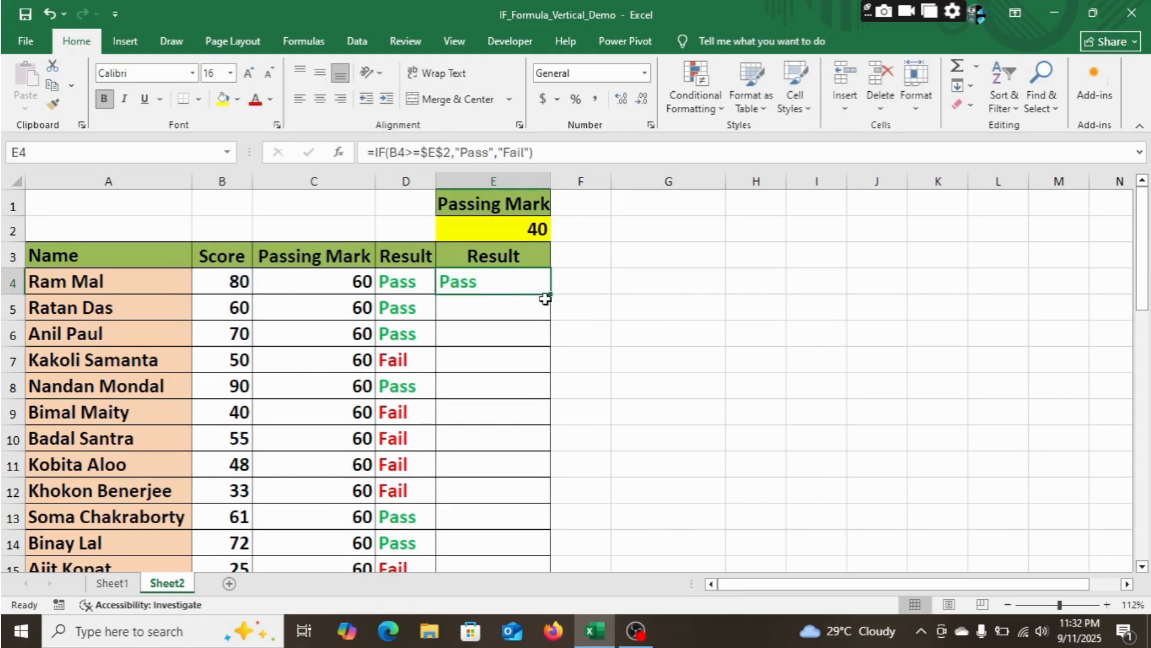
drag(549, 295, 510, 523)
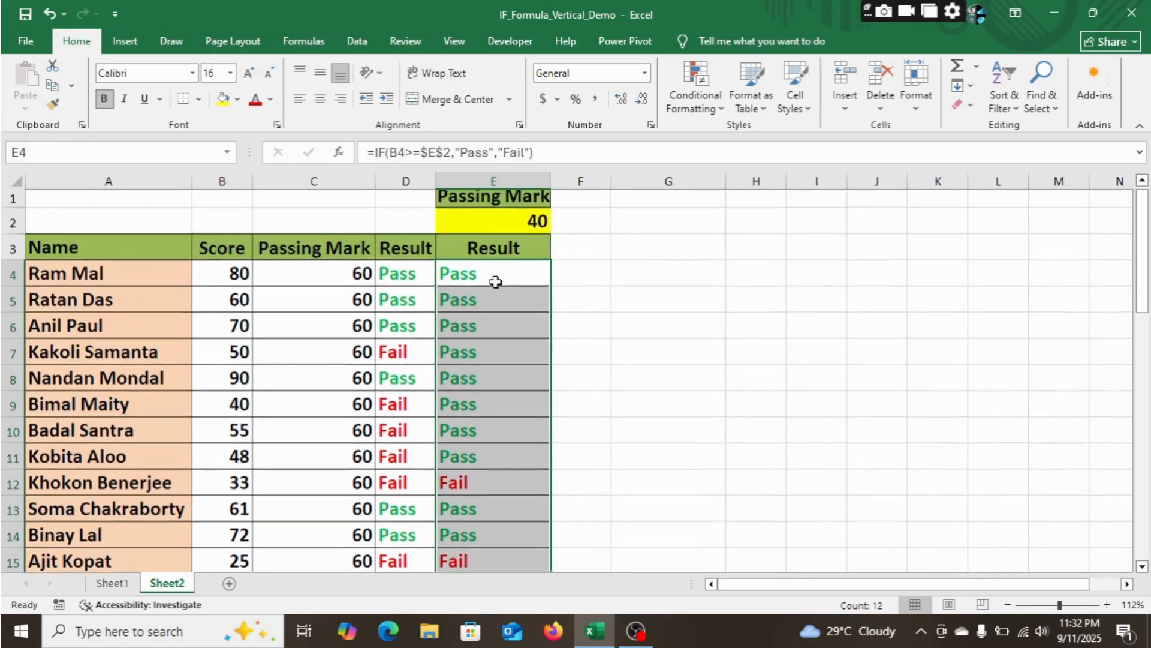
scroll(498, 273, up, 1)
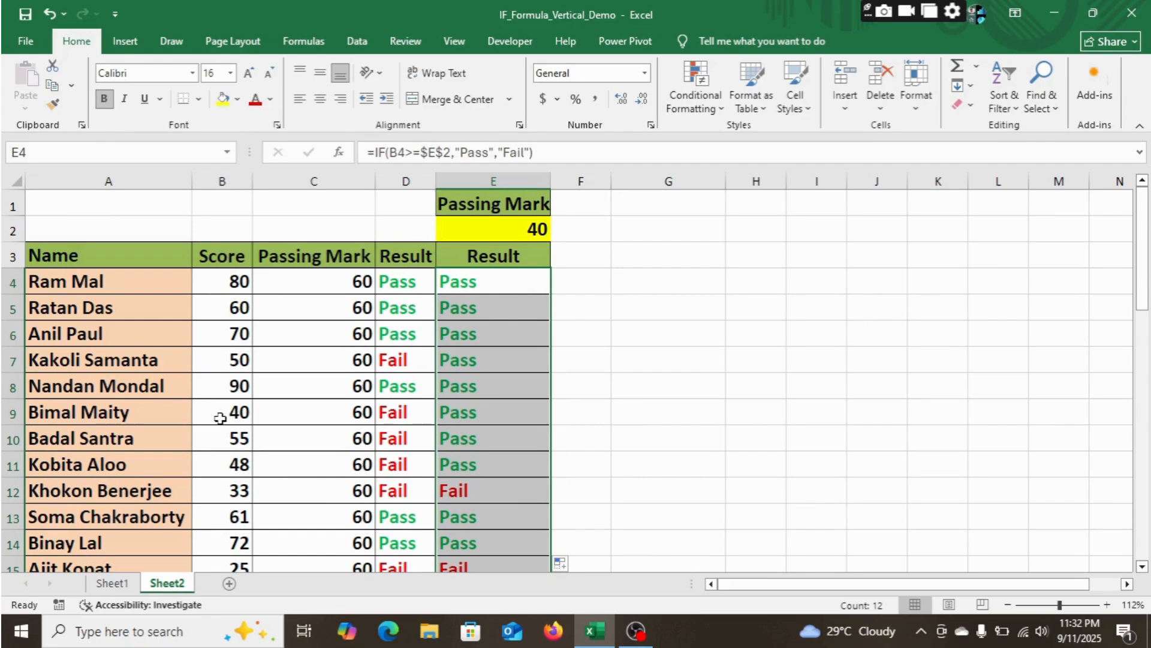
click(588, 410)
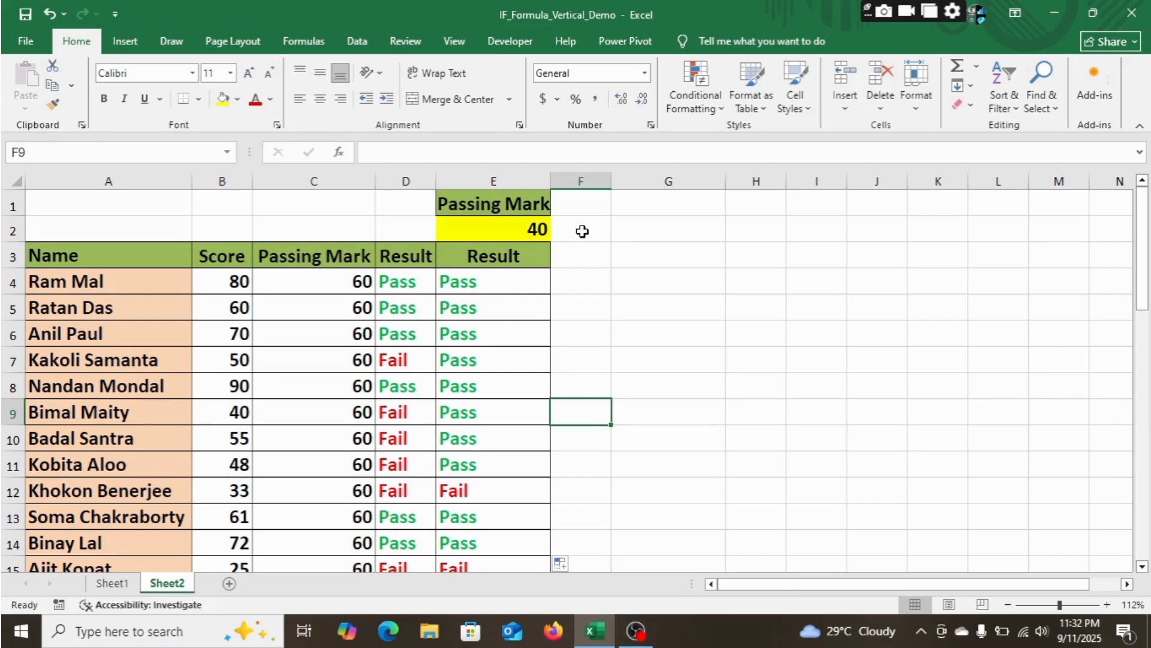
Step: Change the shared passing mark in the yellow cell E2 to 50
click(526, 227)
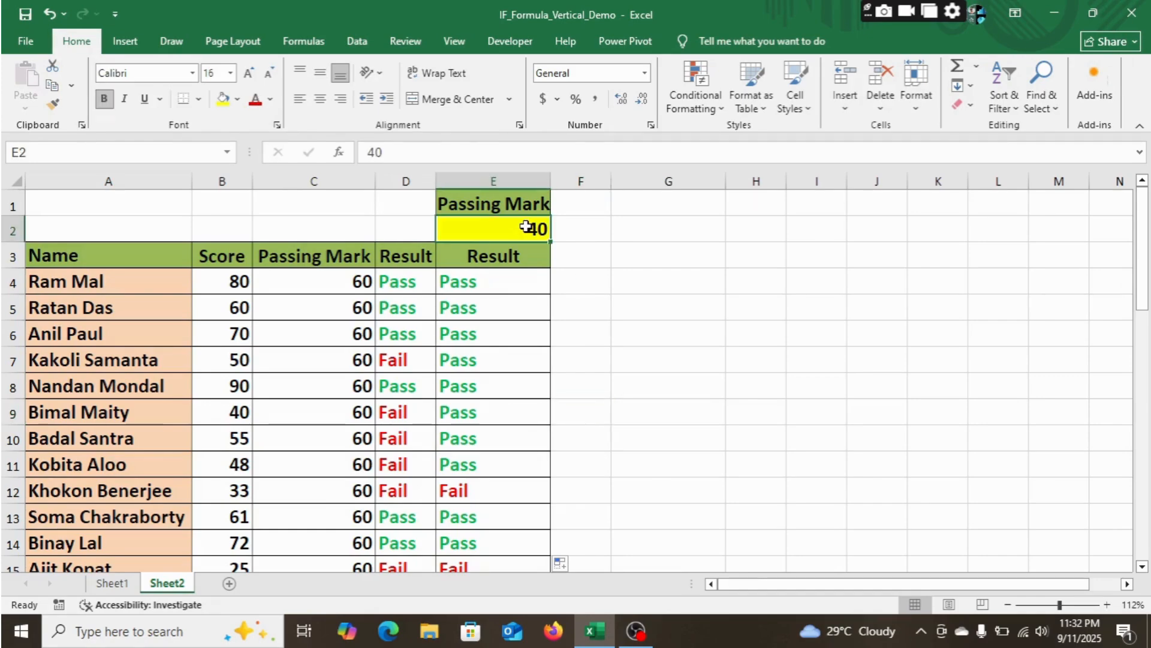
text(50)
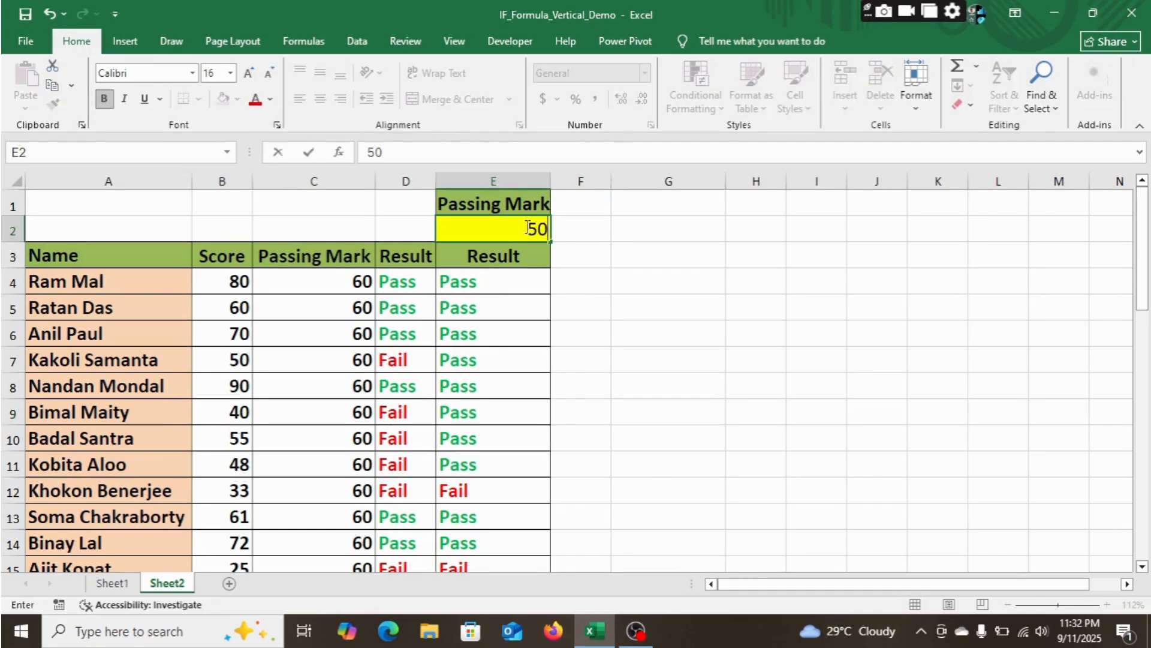
key(Return)
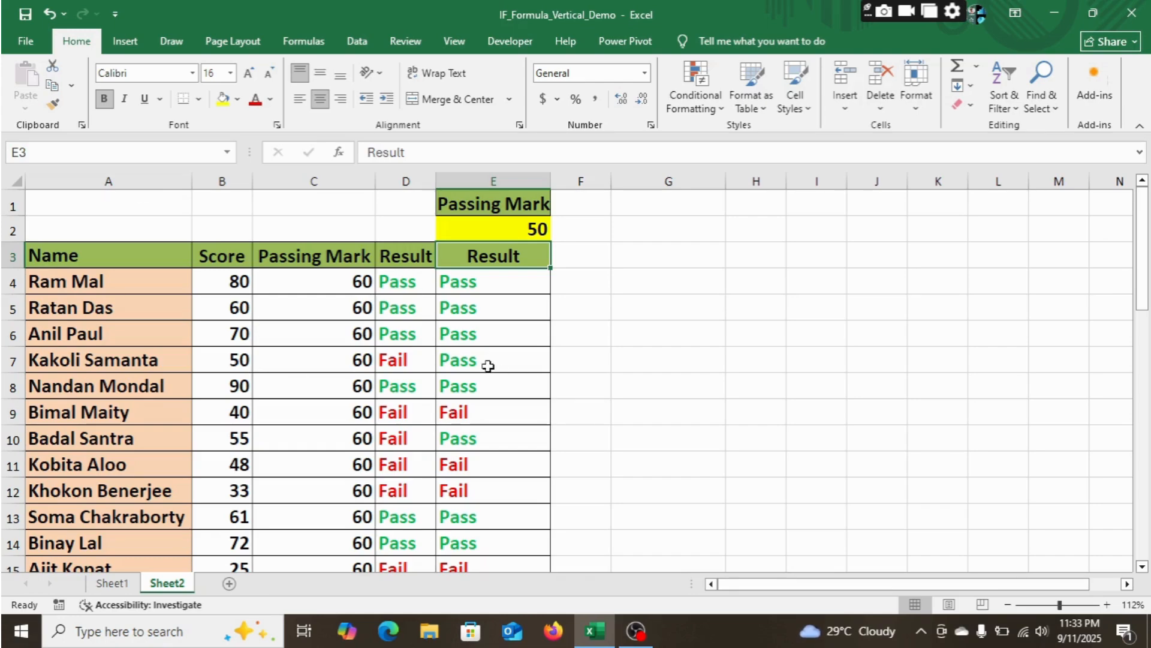
scroll(399, 478, down, 1)
scroll(399, 477, up, 1)
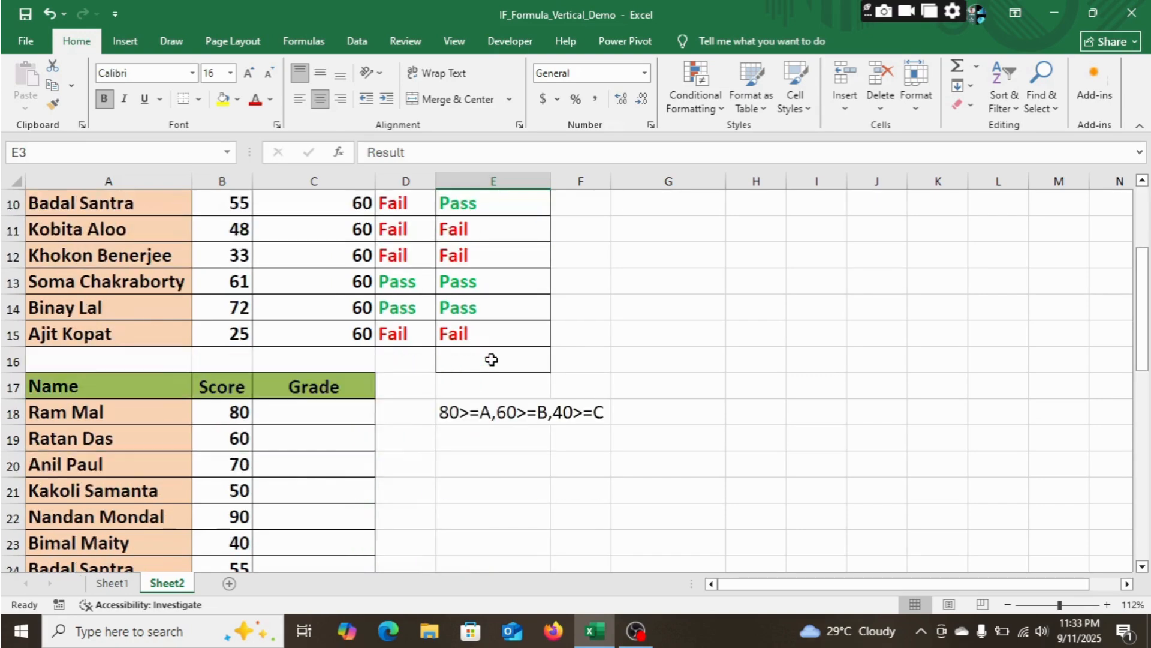
Step: Begin a nested IF formula in cell C18 of the Grade column that returns "A" when B18>=80
scroll(492, 359, down, 3)
scroll(492, 359, down, 1)
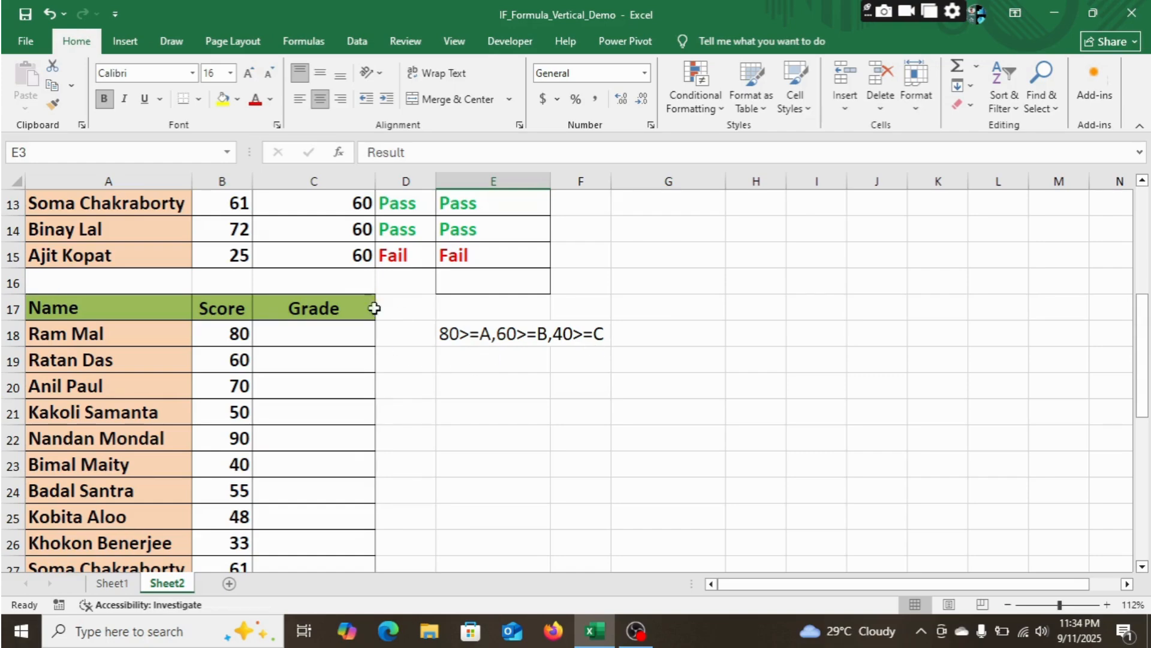
click(304, 330)
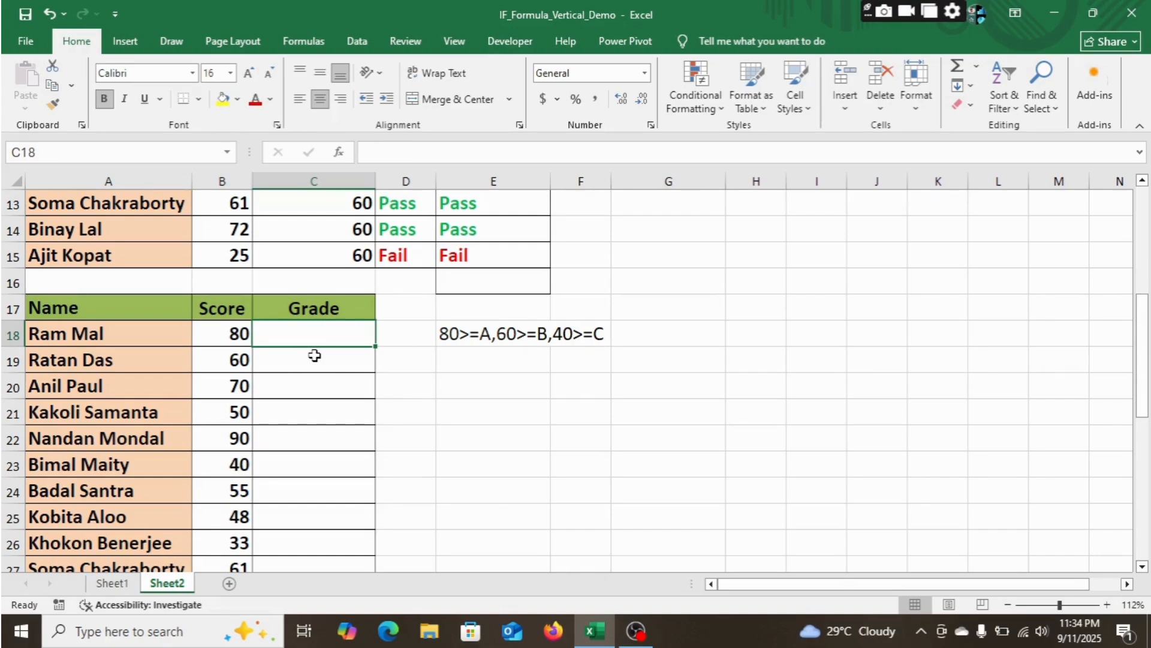
text(=)
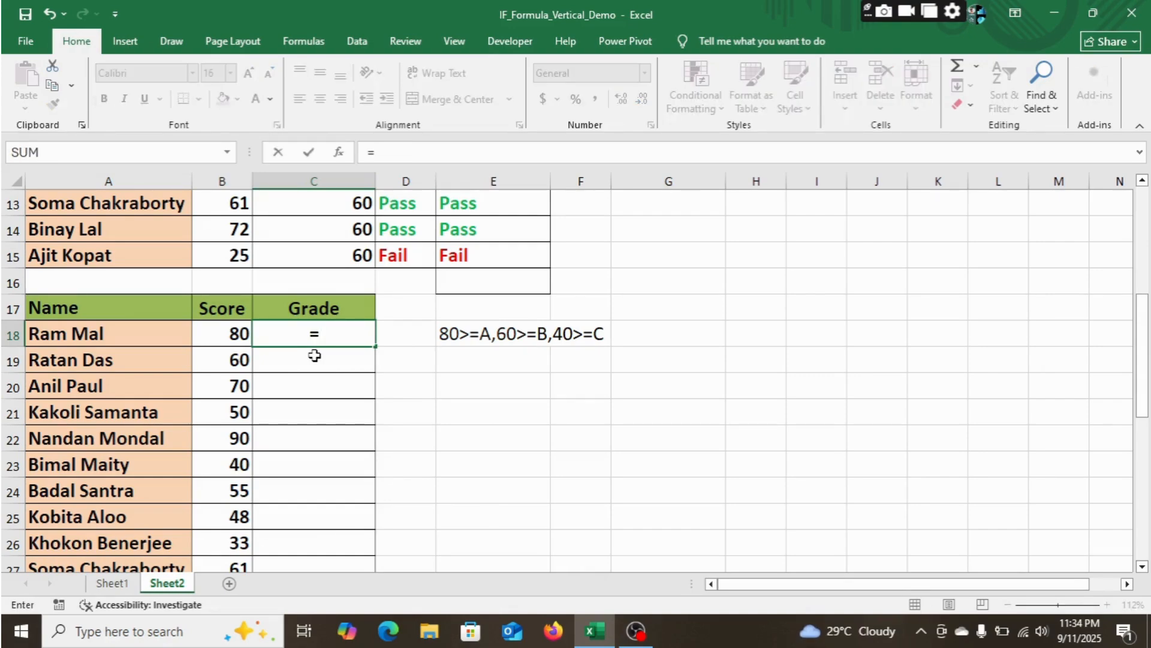
text(if)
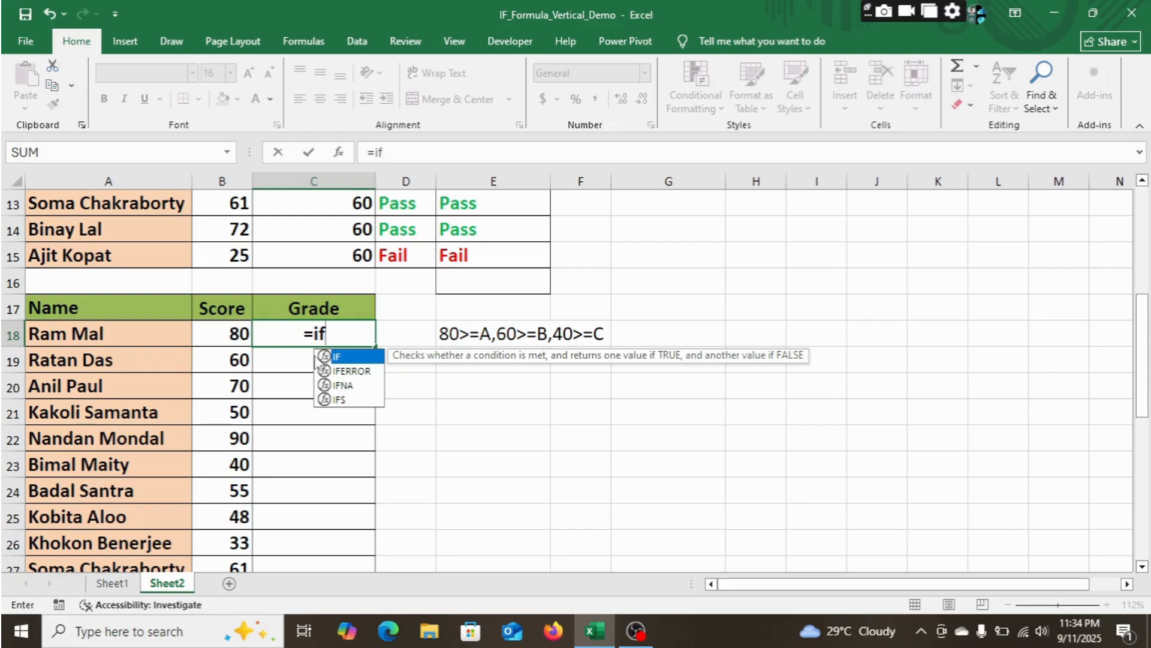
key(Tab)
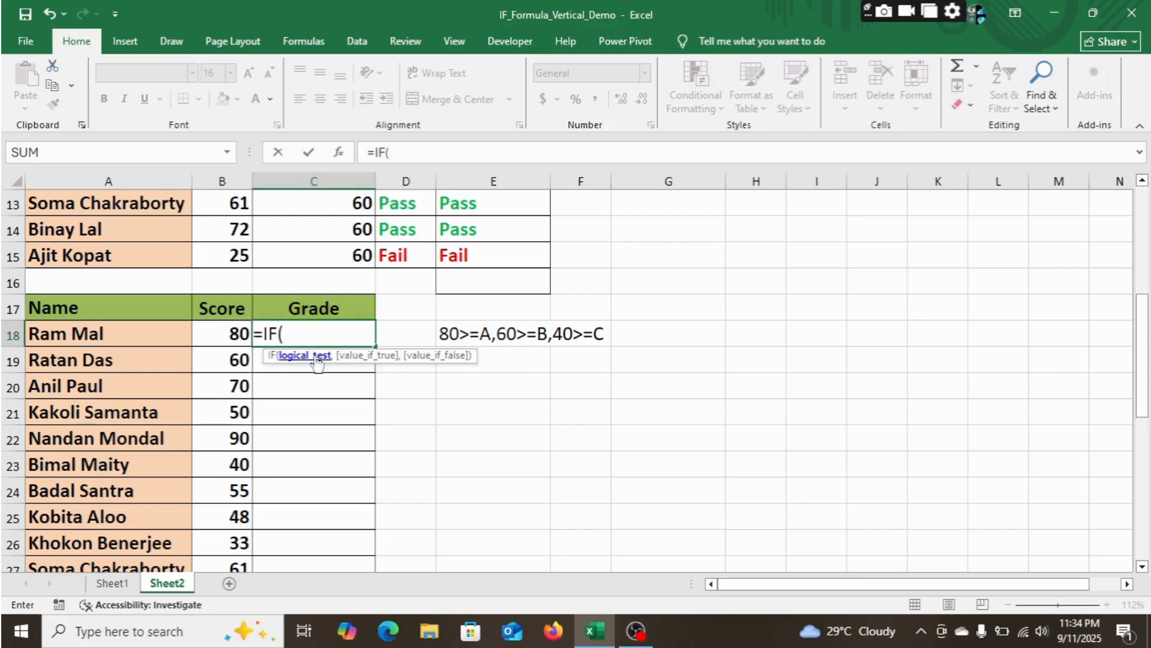
click(220, 337)
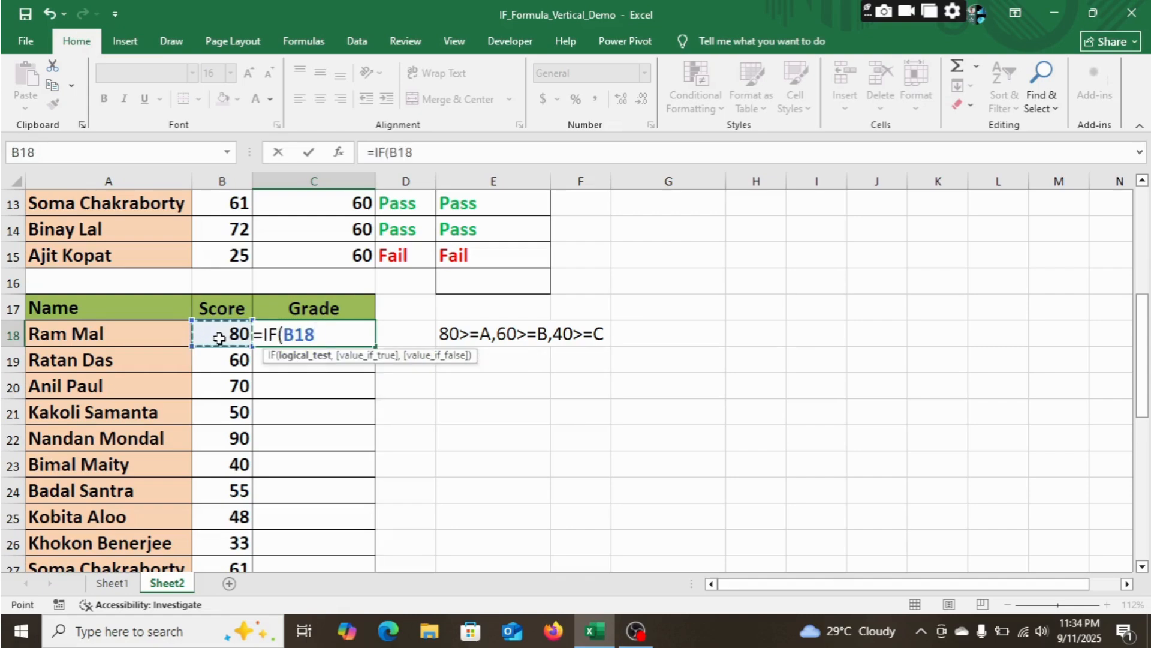
text(>=80)
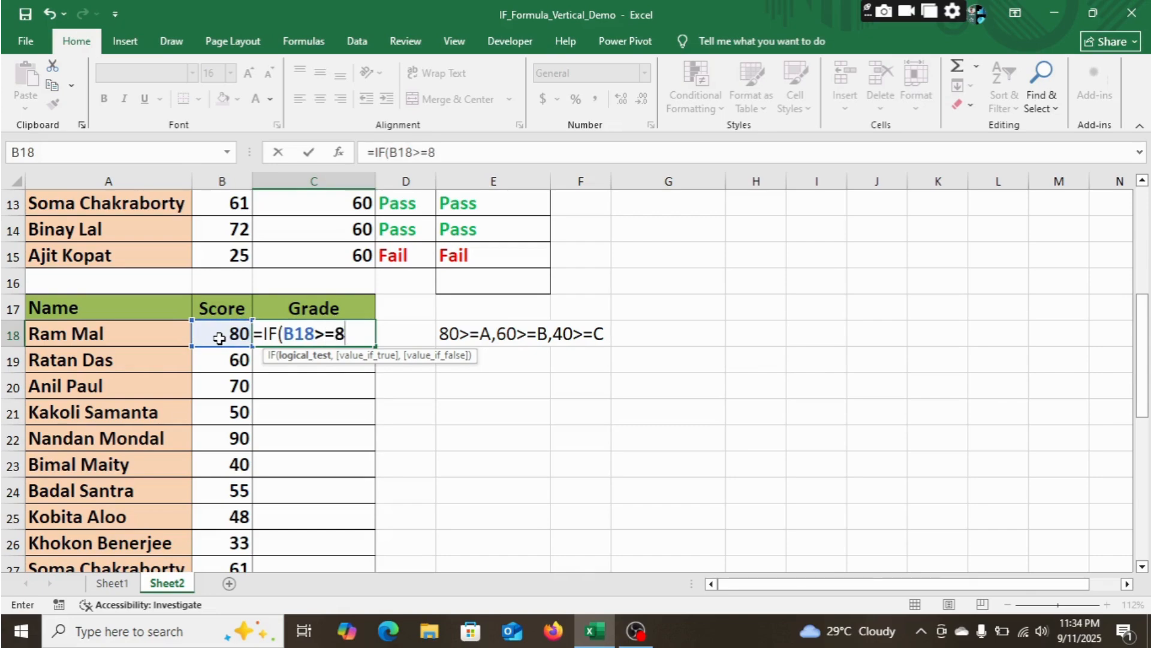
text(,)
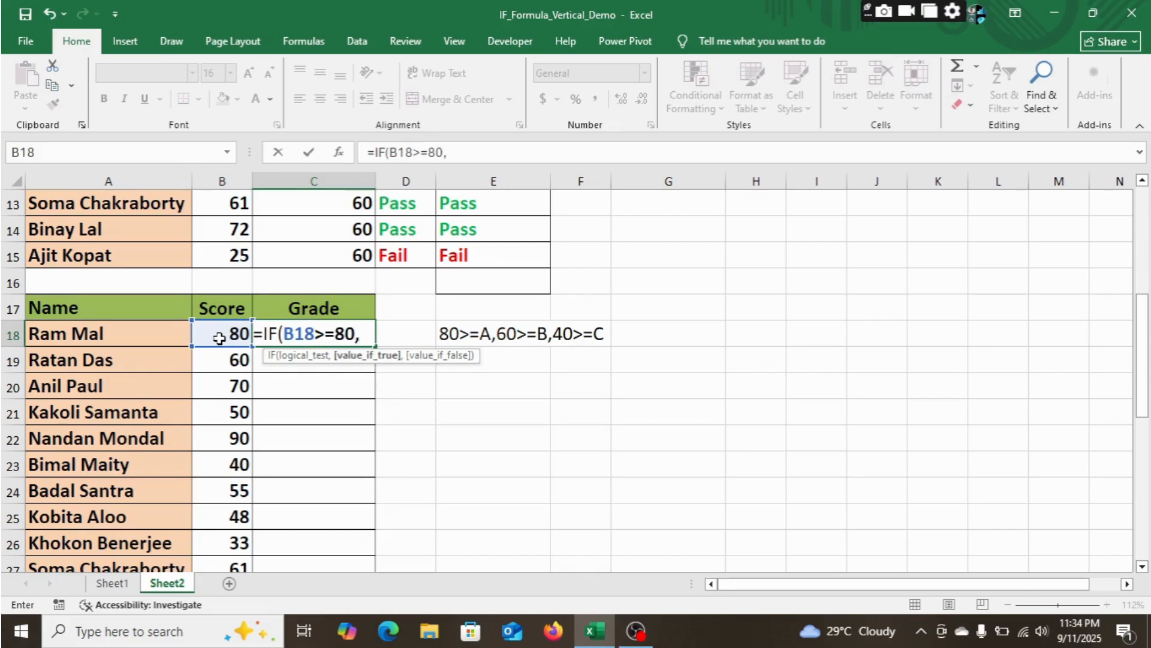
text("A)
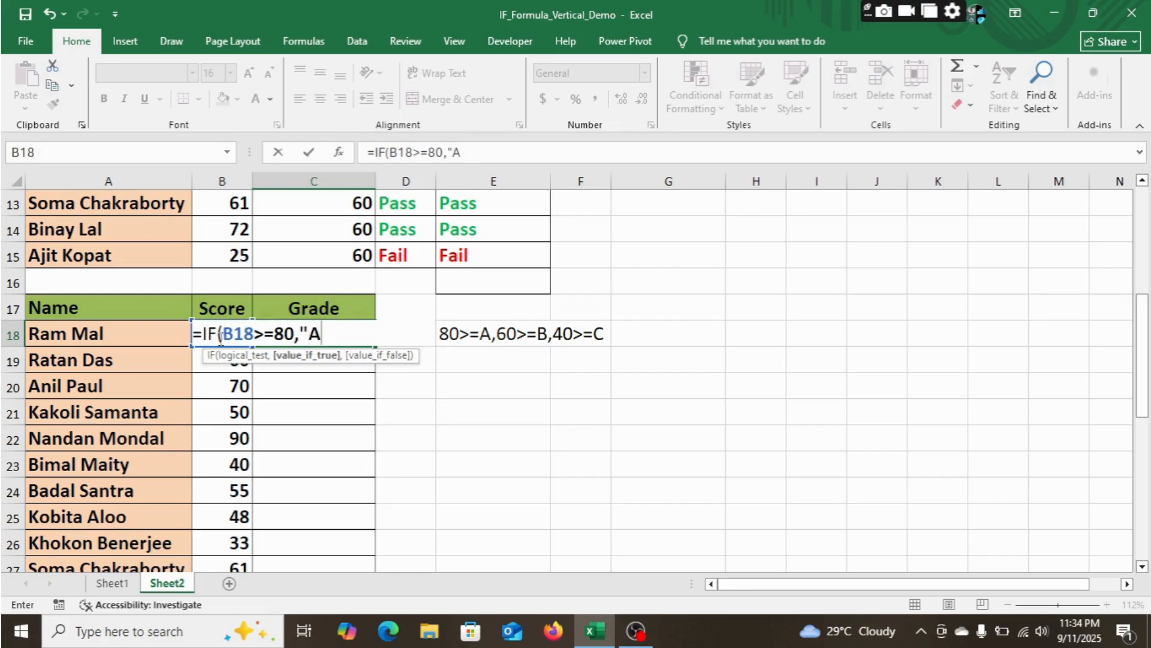
text(",)
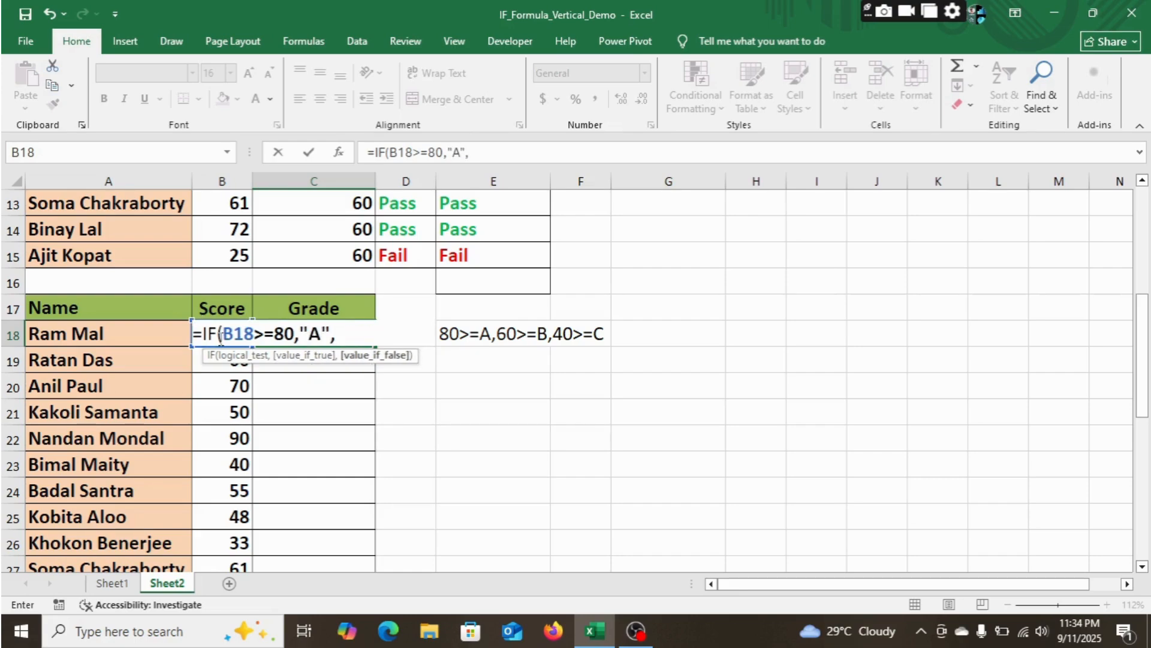
Step: Nest a second IF as the false value, returning "B" when B18>=60, and start a third IF after it
text(if)
key(Tab)
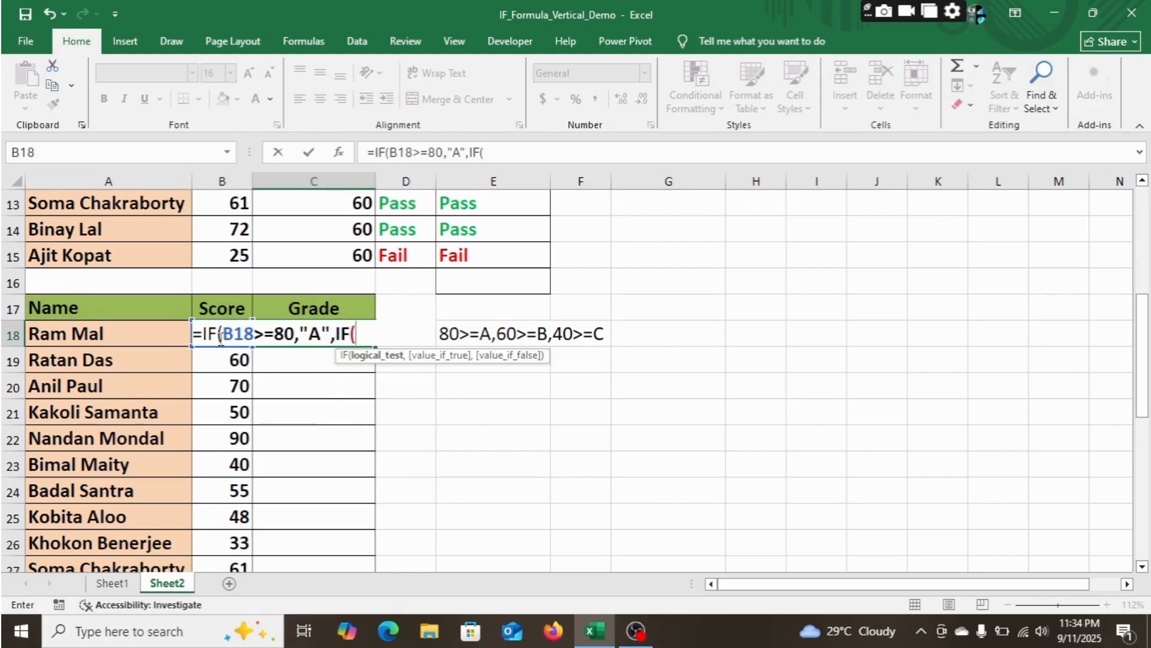
click(217, 361)
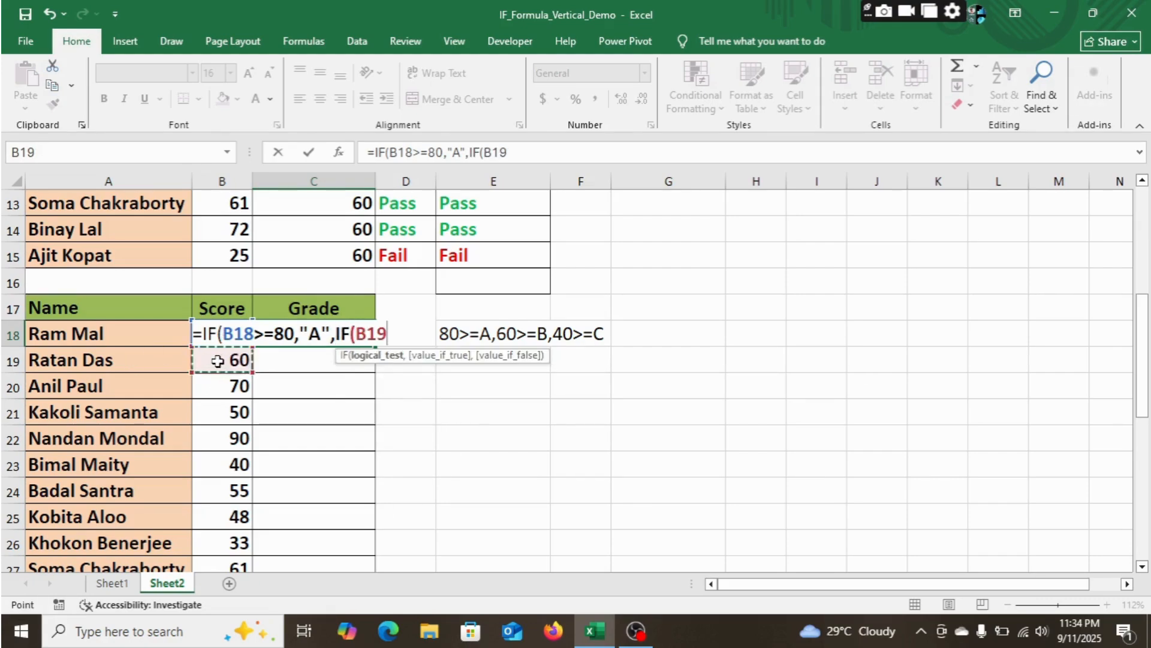
key(Up)
text(>)
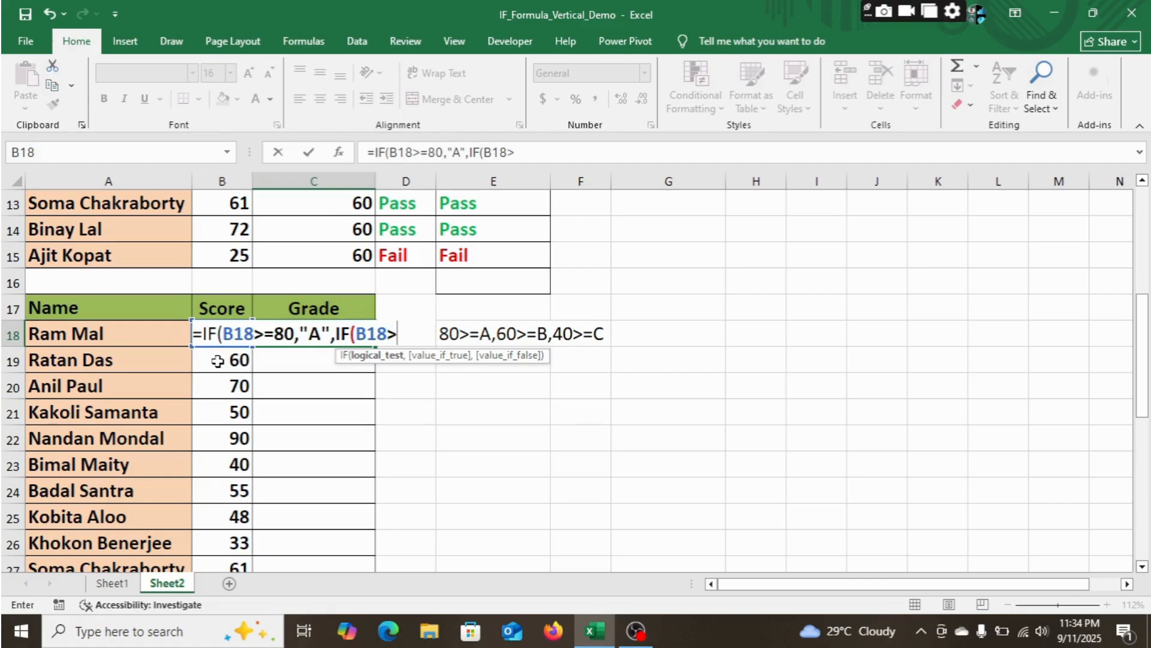
text(=60,")
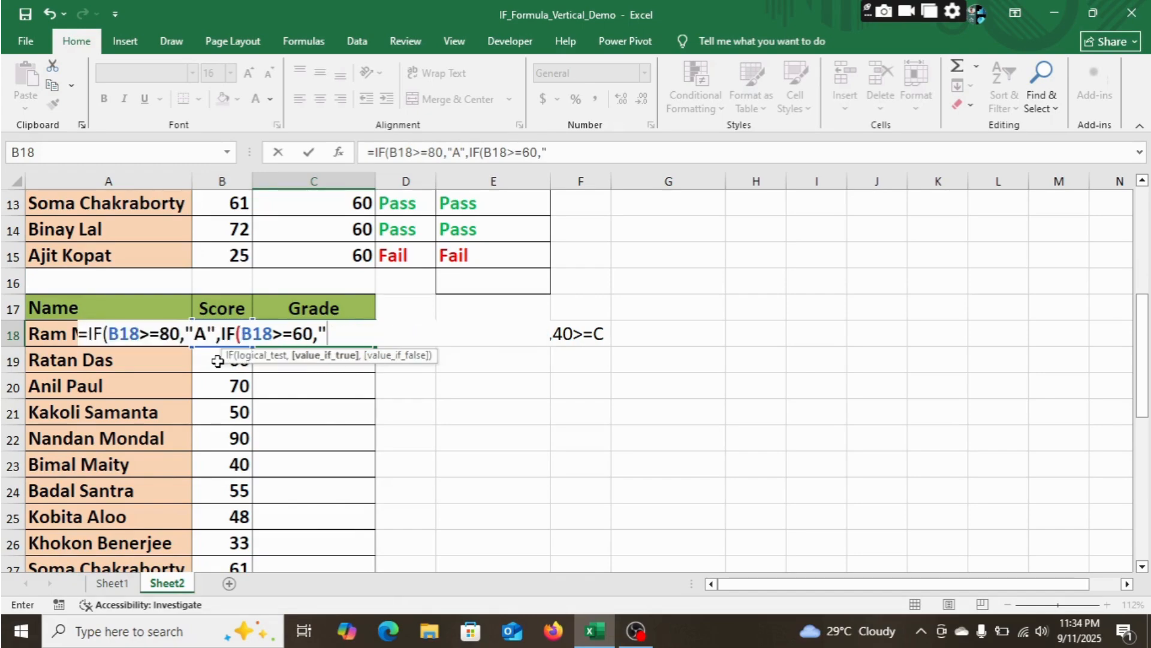
text(B",if)
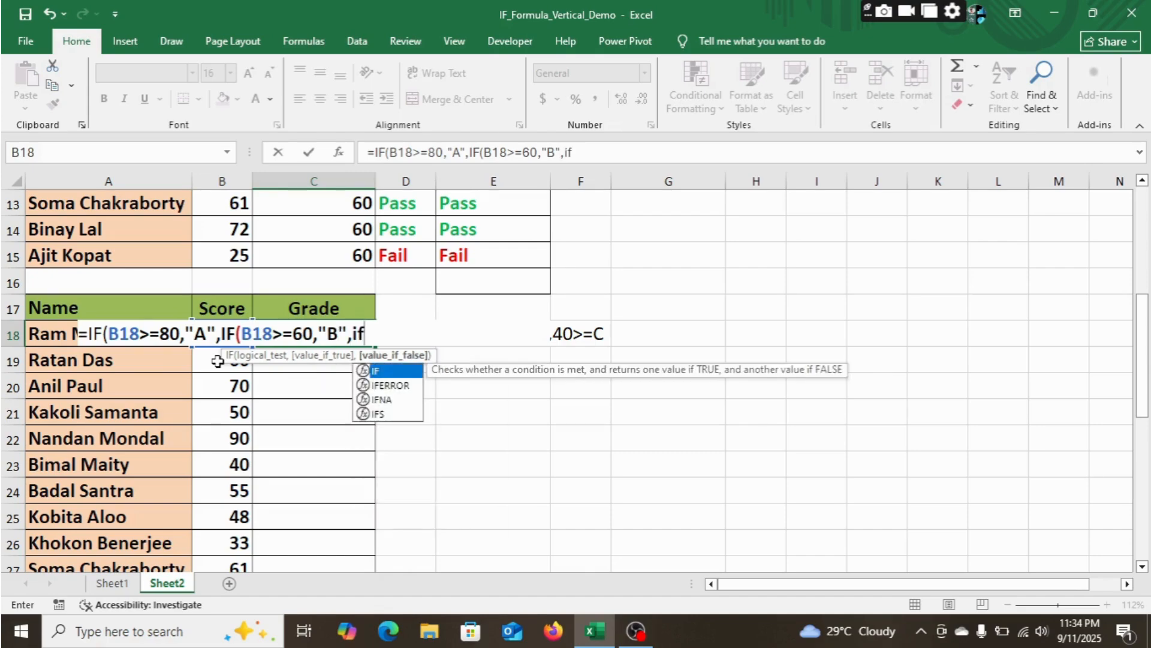
Step: Complete the third IF to return "C" when B18>=40 and otherwise "Fail", close all three parentheses and enter the formula
key(Tab)
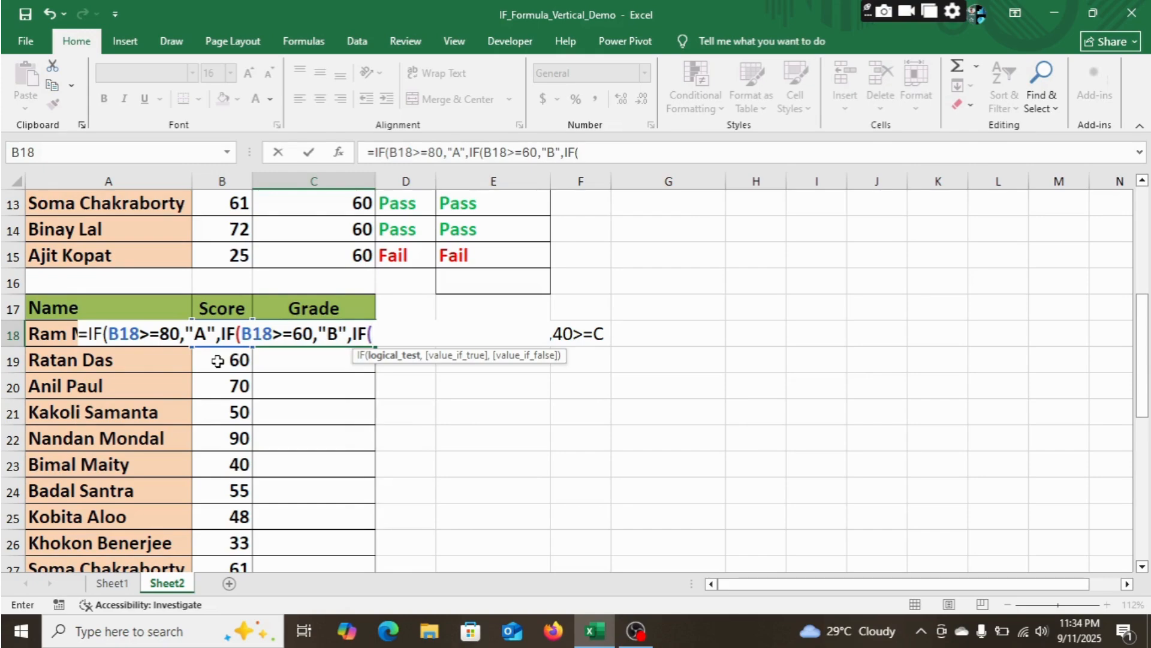
click(225, 362)
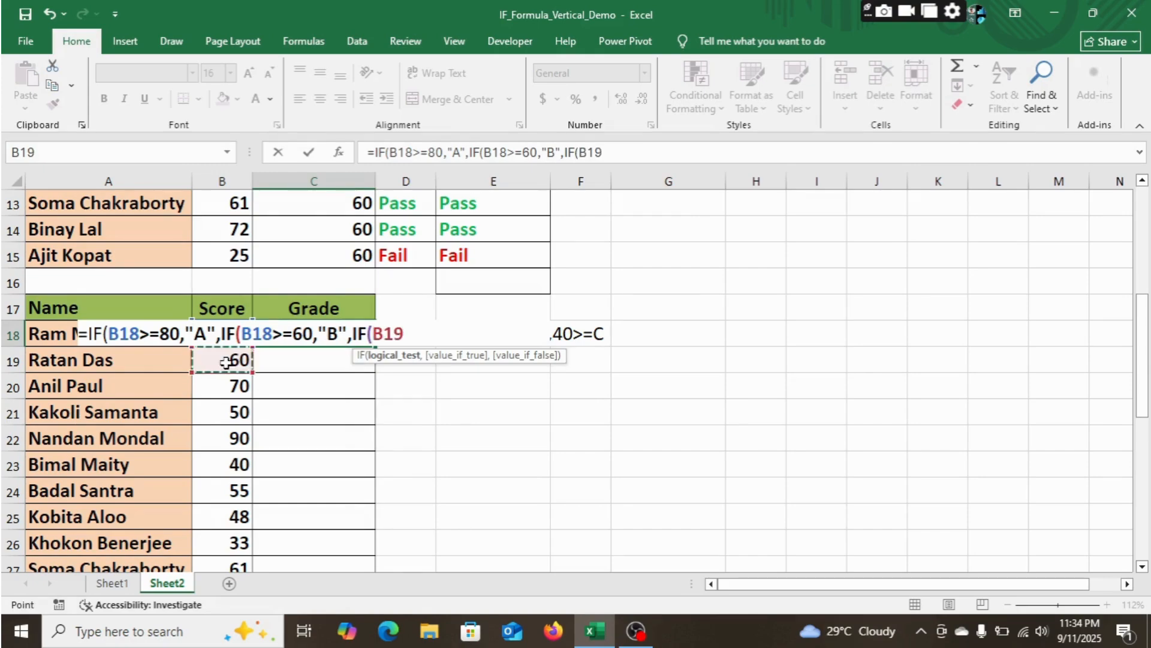
key(Up)
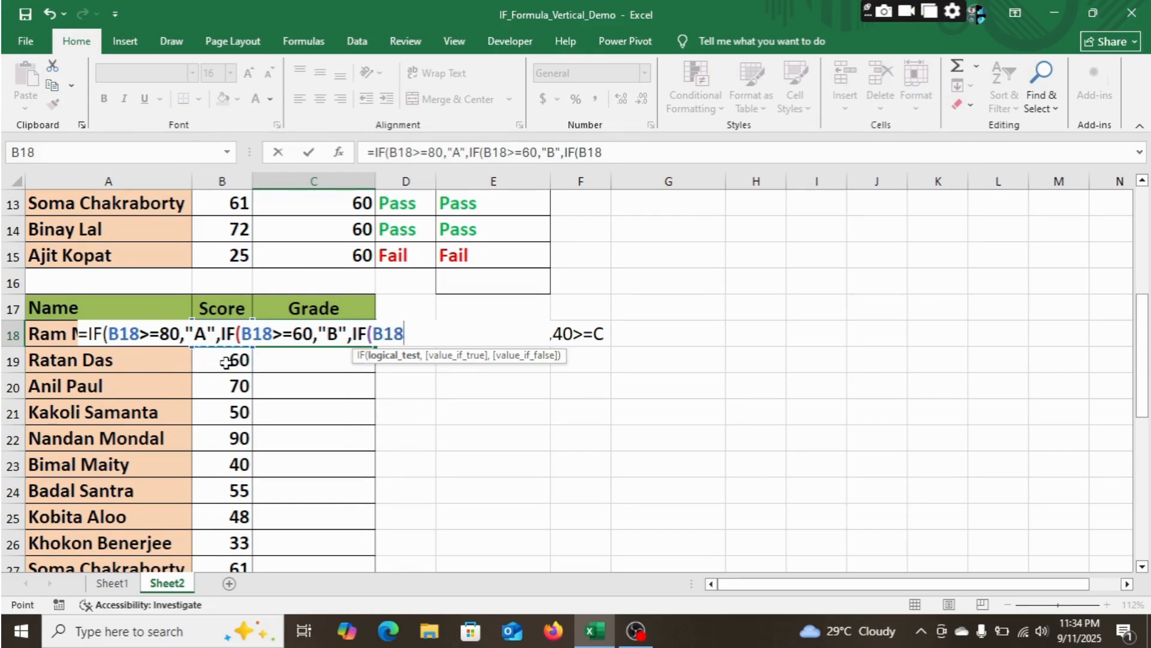
text(>=40,"C)
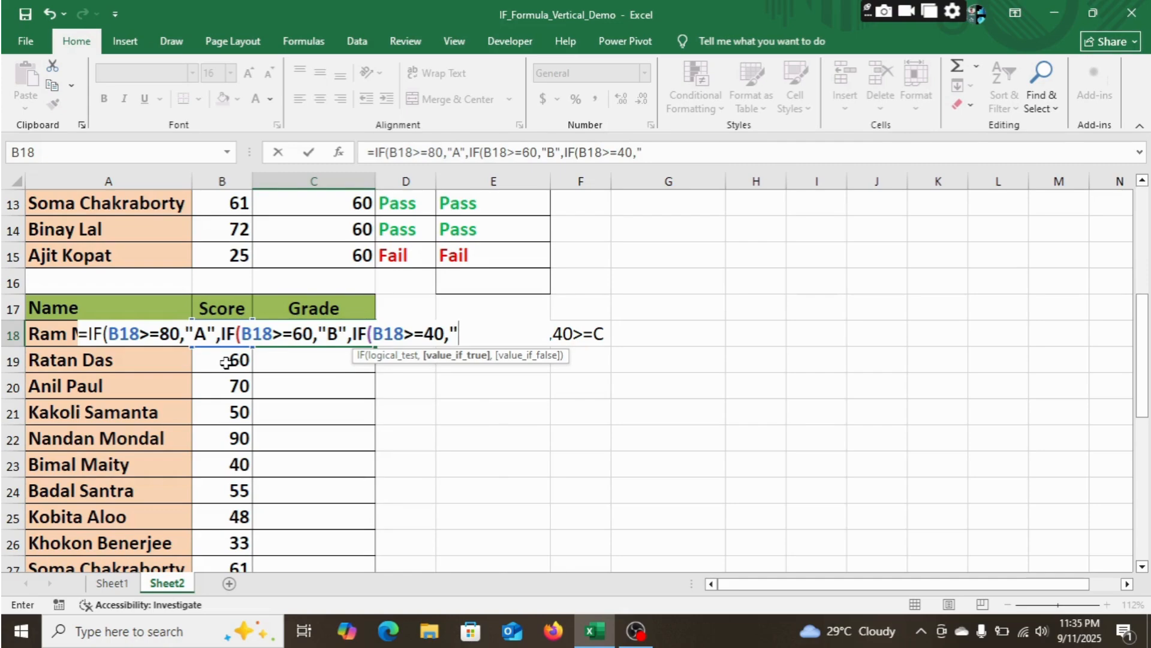
text(",)
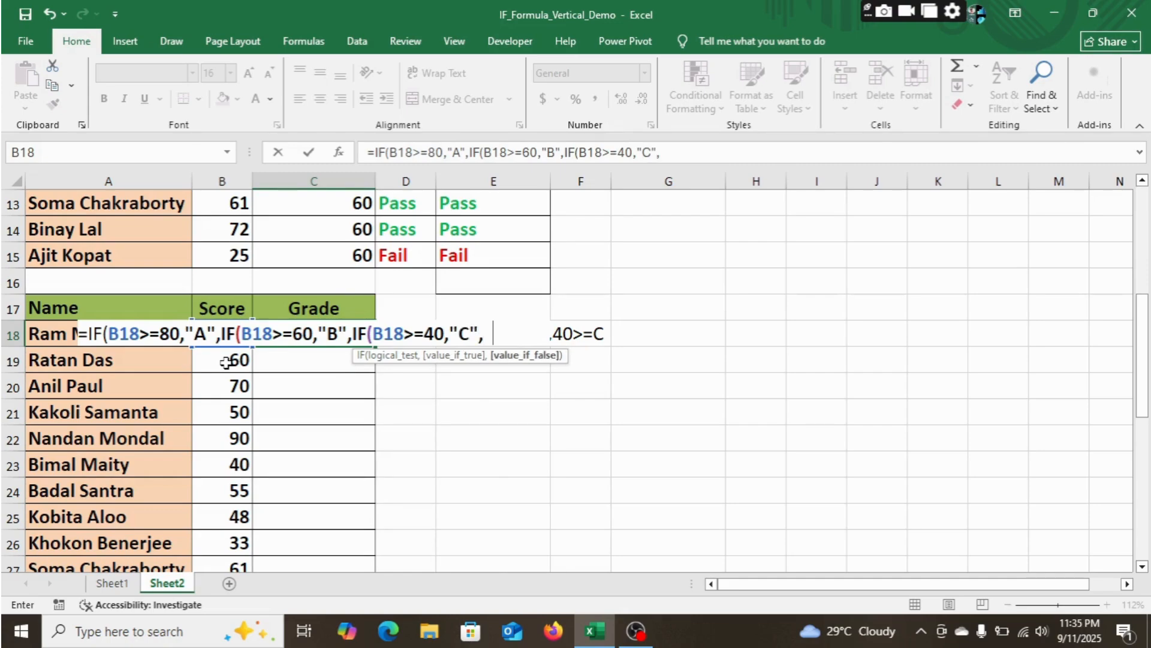
text("Fail)
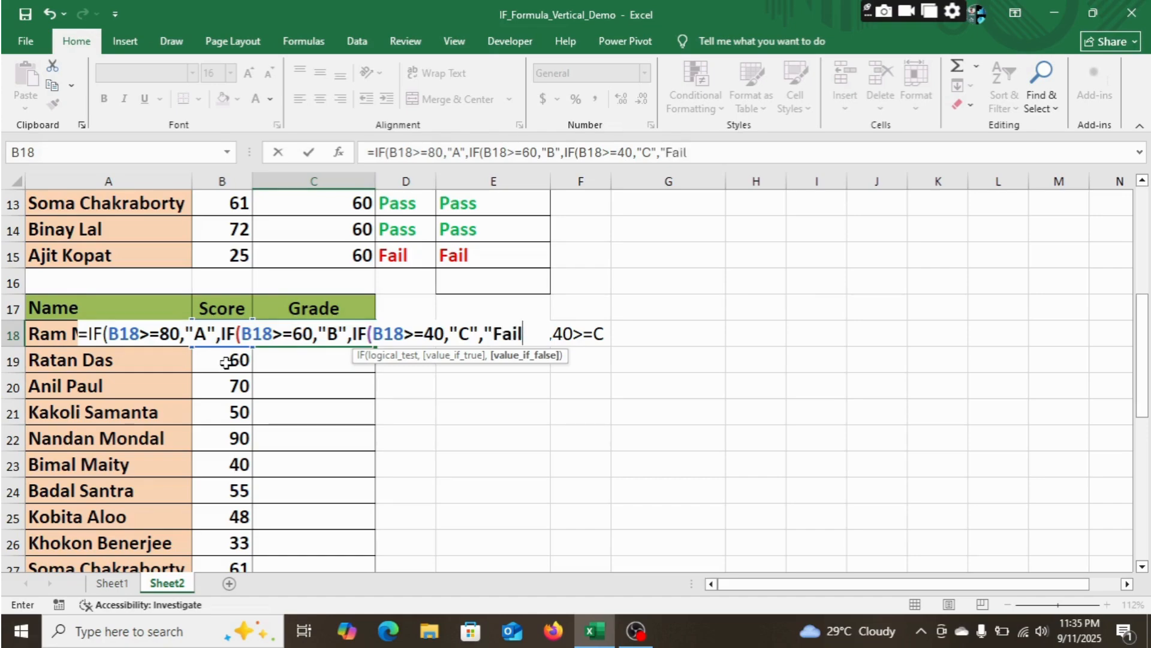
text("))))
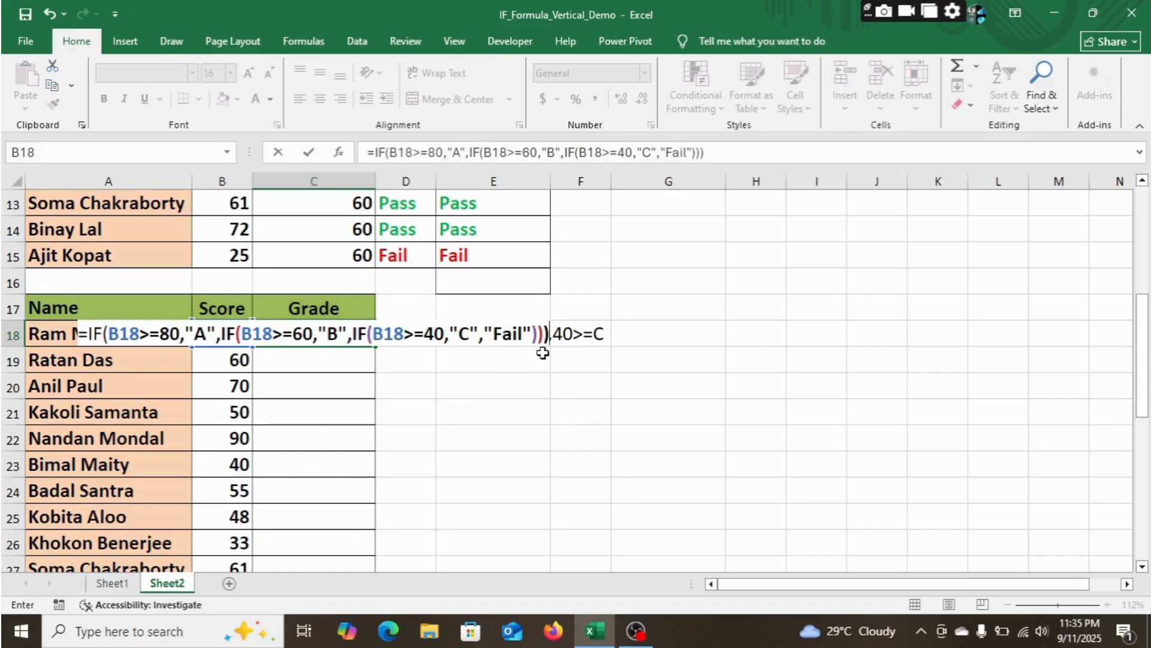
key(Return)
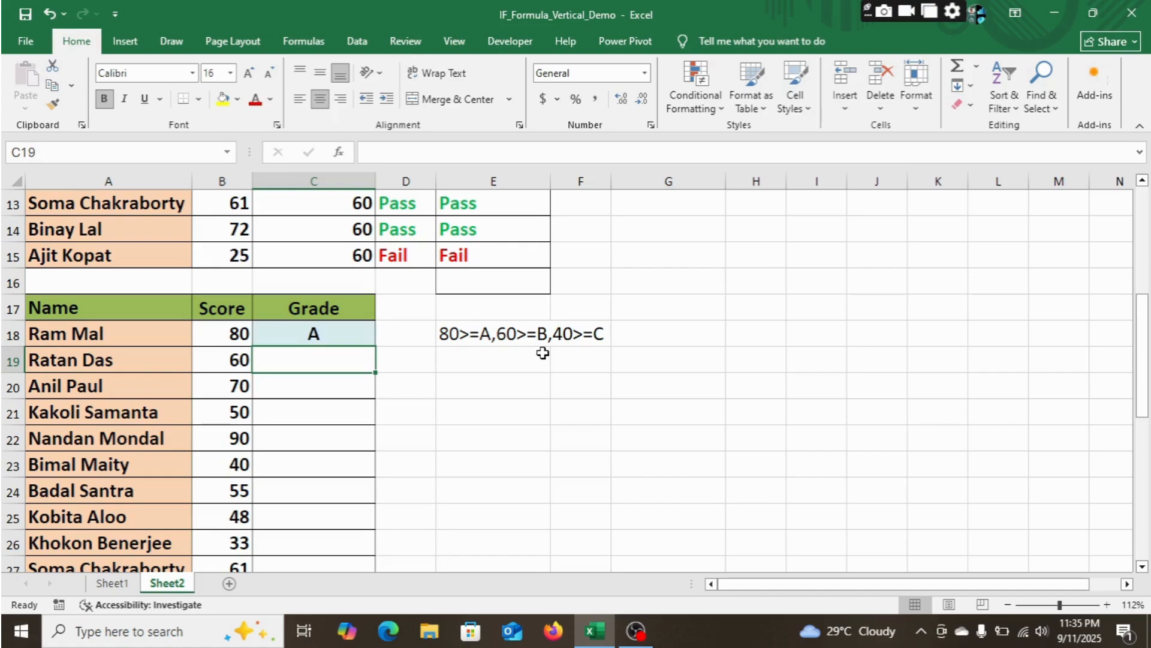
Step: Fill the grade formula in C18 down the Grade column through C42 and review the grades against the scores
click(341, 332)
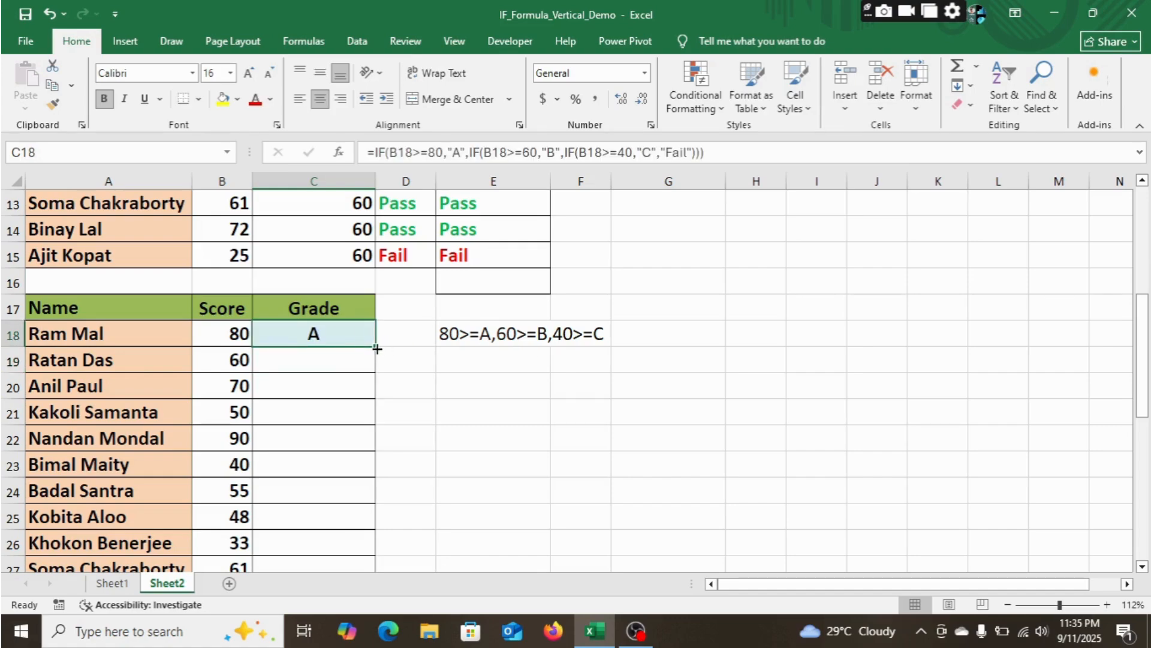
drag(376, 346, 367, 591)
drag(352, 517, 352, 517)
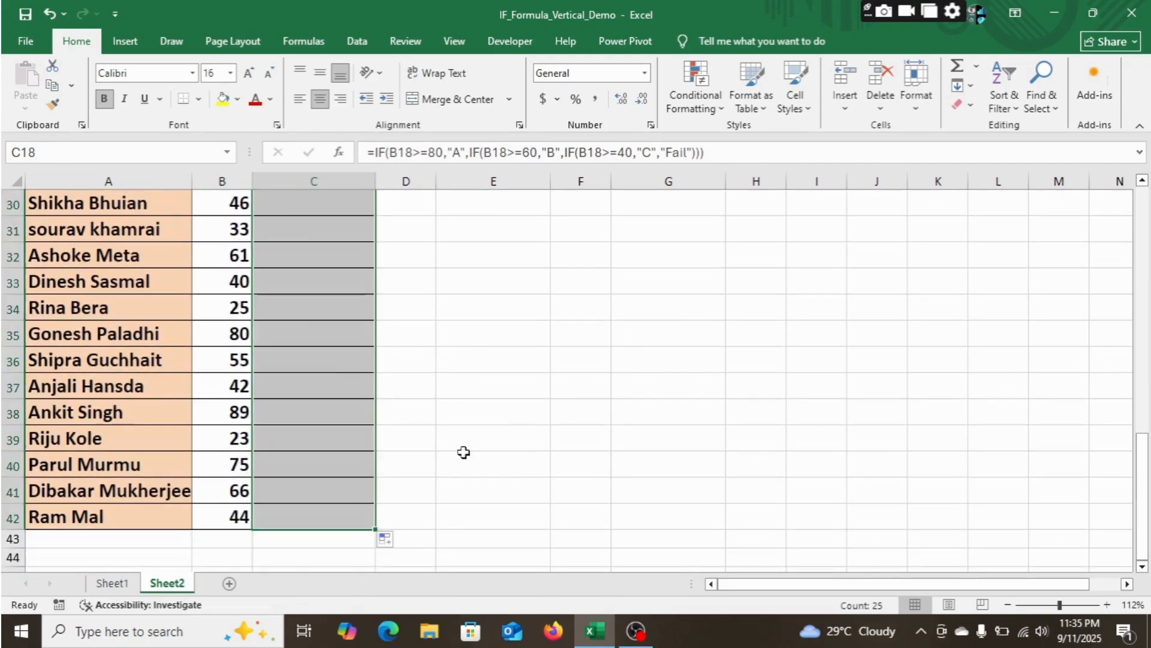
scroll(512, 424, up, 4)
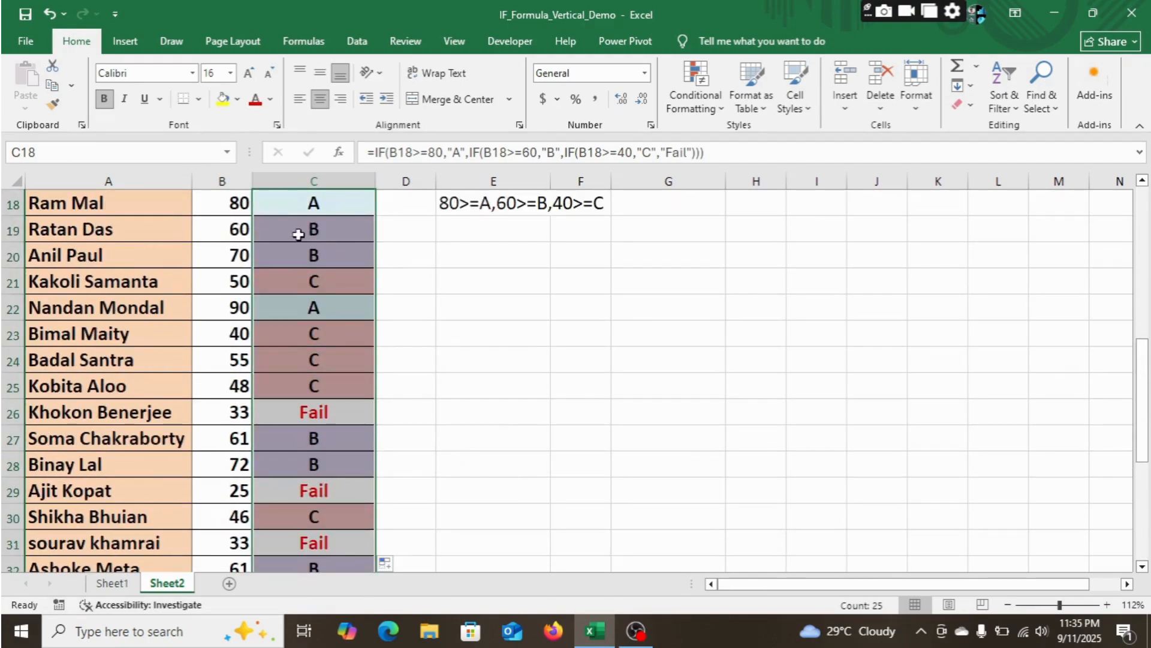
click(444, 358)
scroll(355, 330, up, 2)
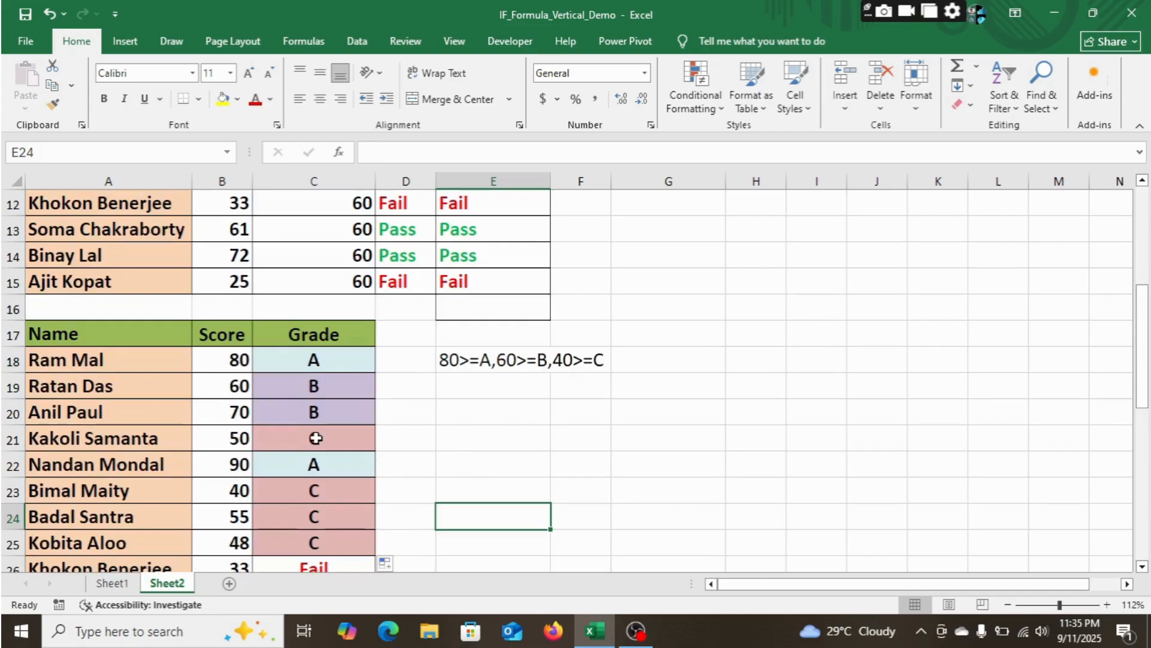
scroll(314, 433, down, 1)
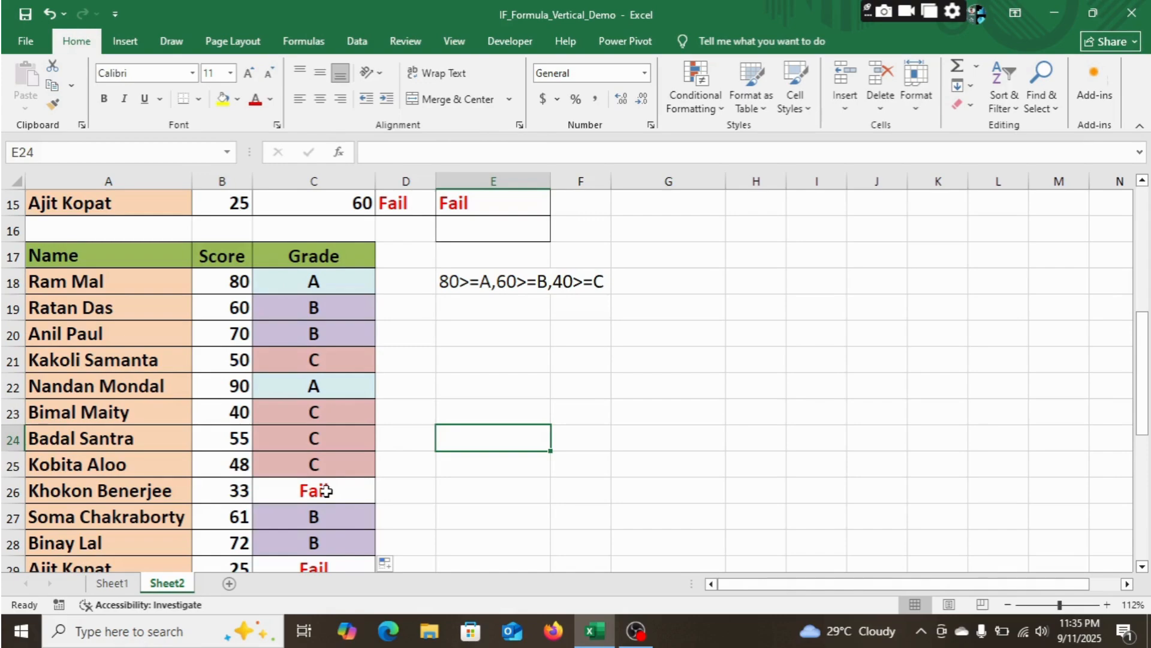
scroll(324, 490, down, 2)
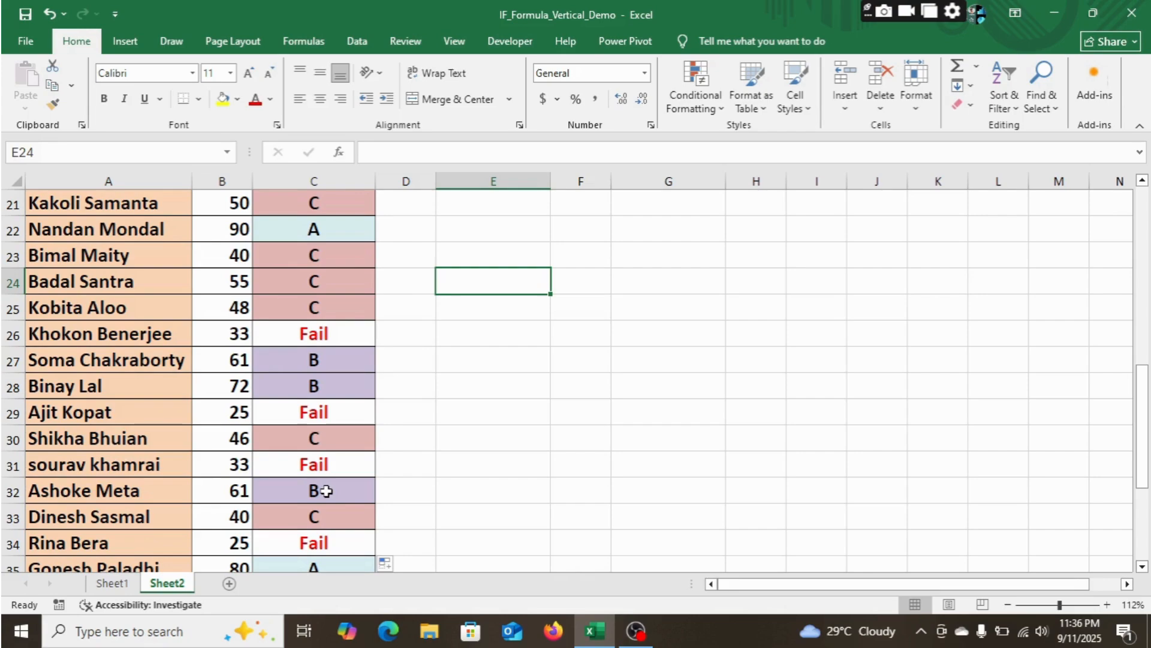
scroll(327, 489, up, 7)
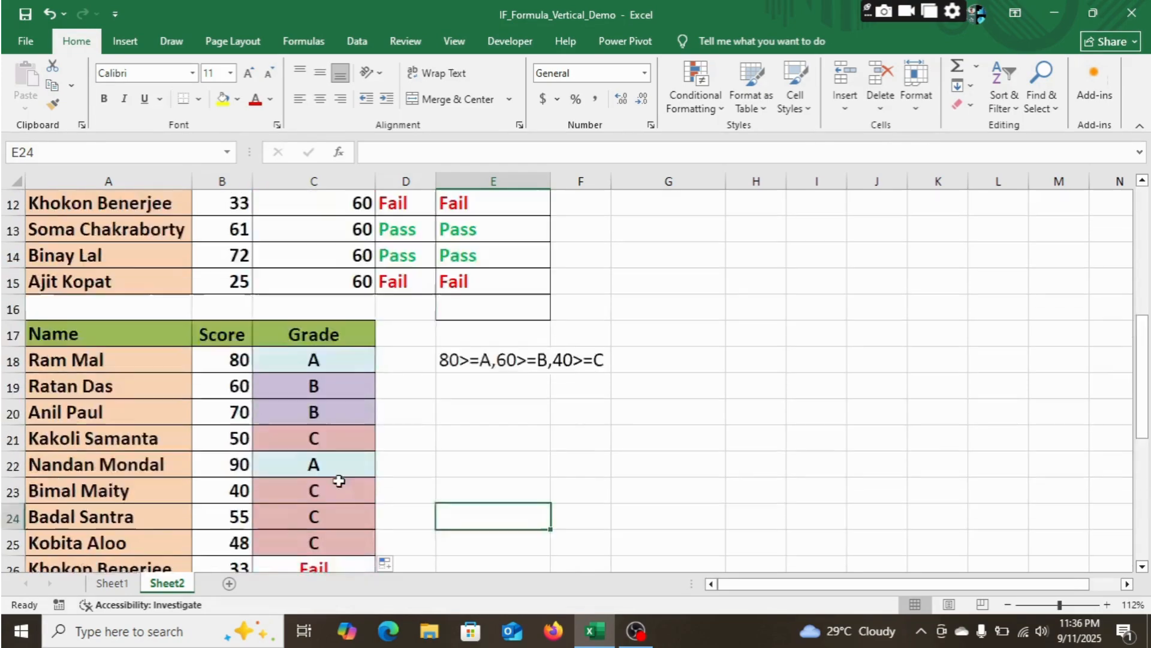